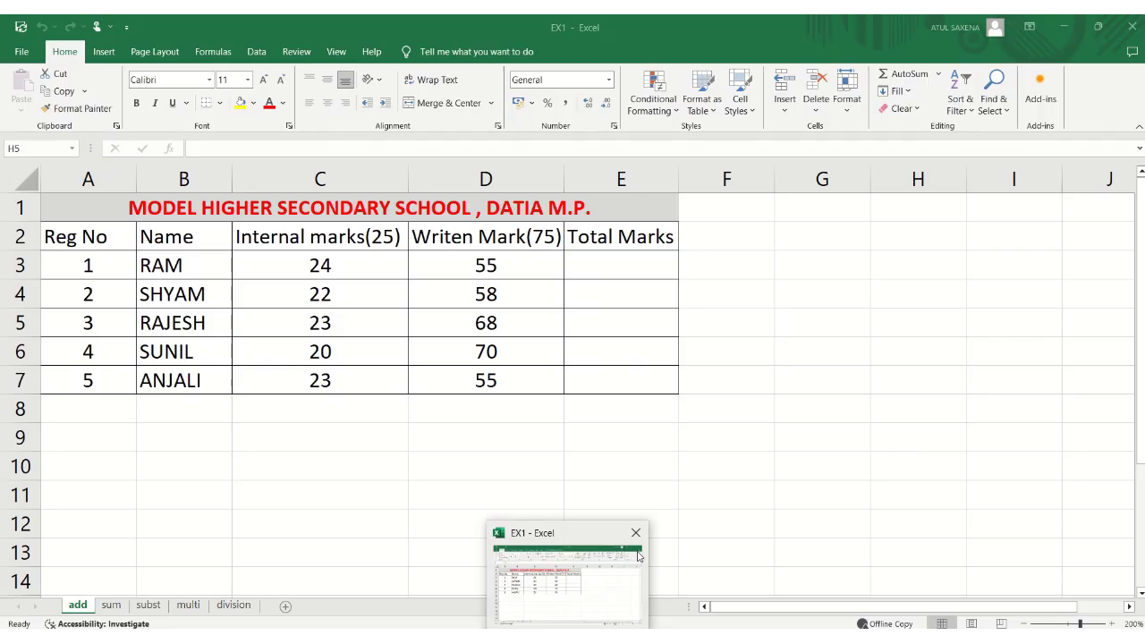
# Step: Enter =C3+D3 in E3 so RAM's total marks show 79
pyautogui.click(617, 602)
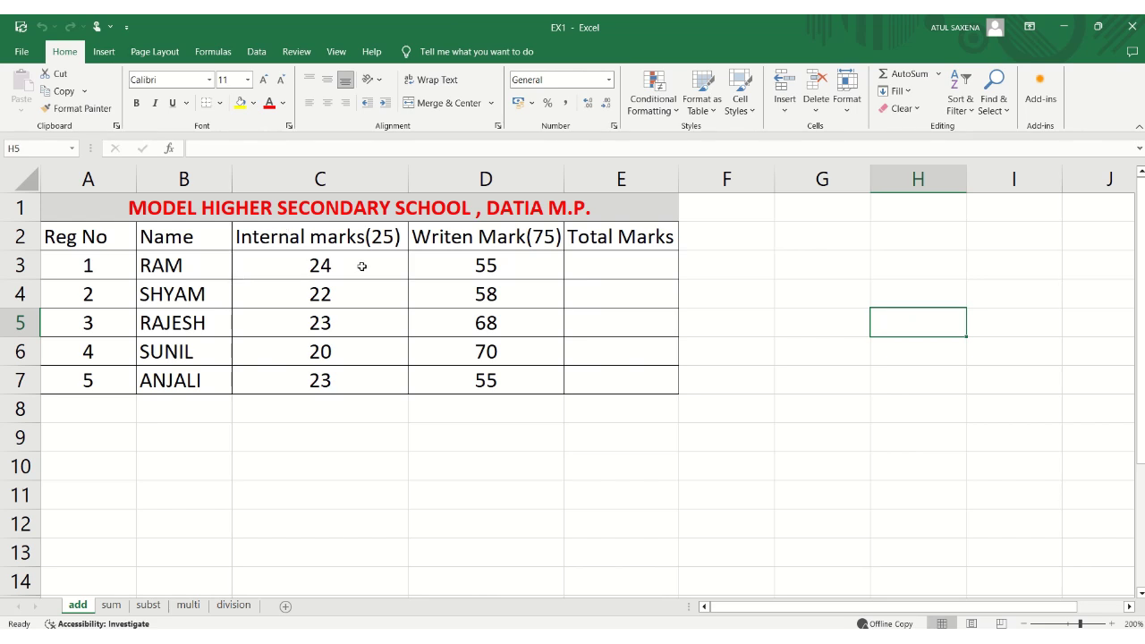
pyautogui.click(615, 264)
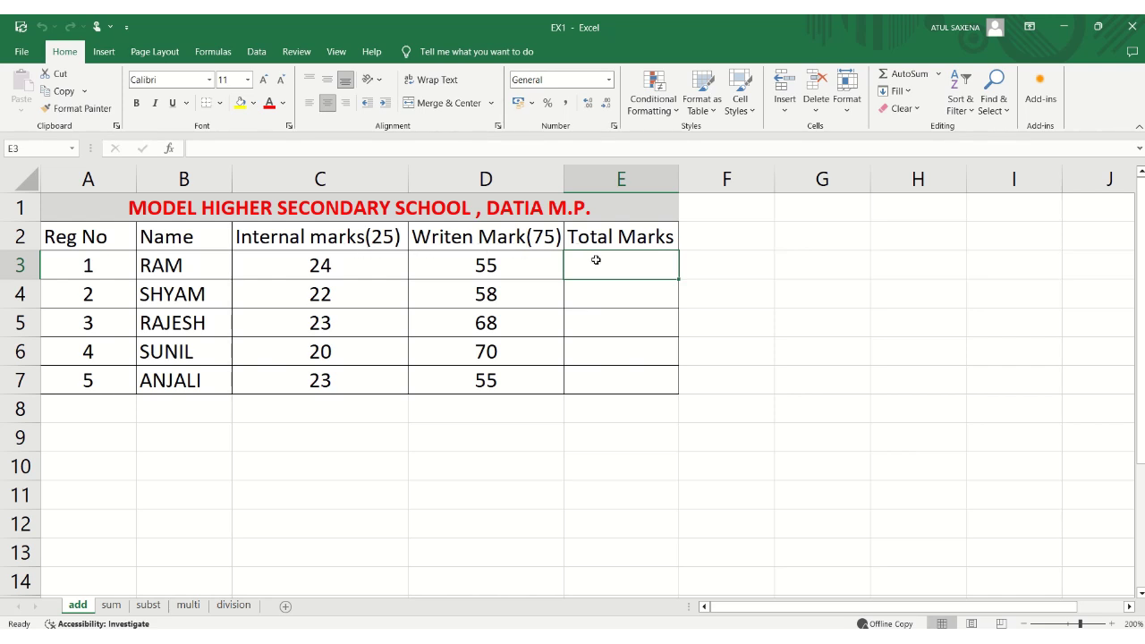
pyautogui.write('=')
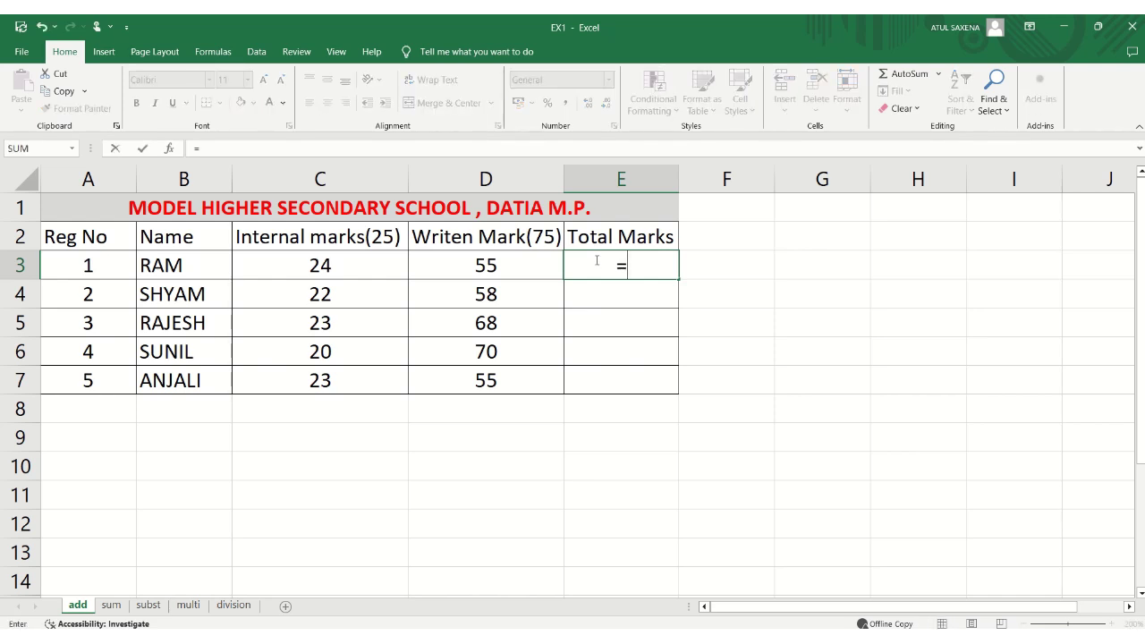
pyautogui.click(313, 267)
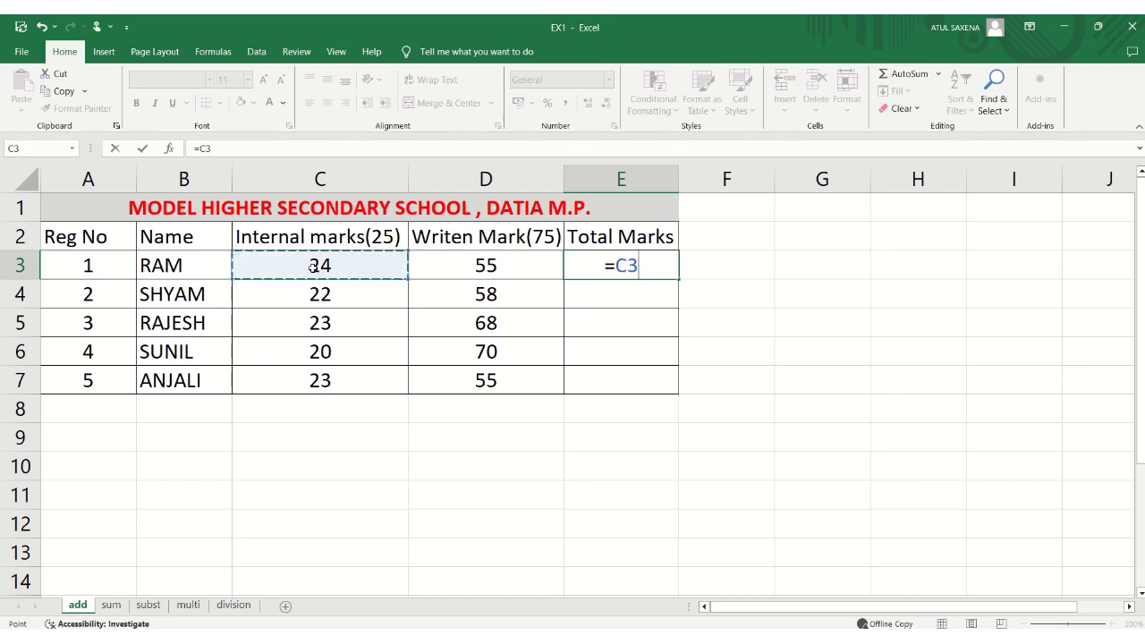
pyautogui.write('+')
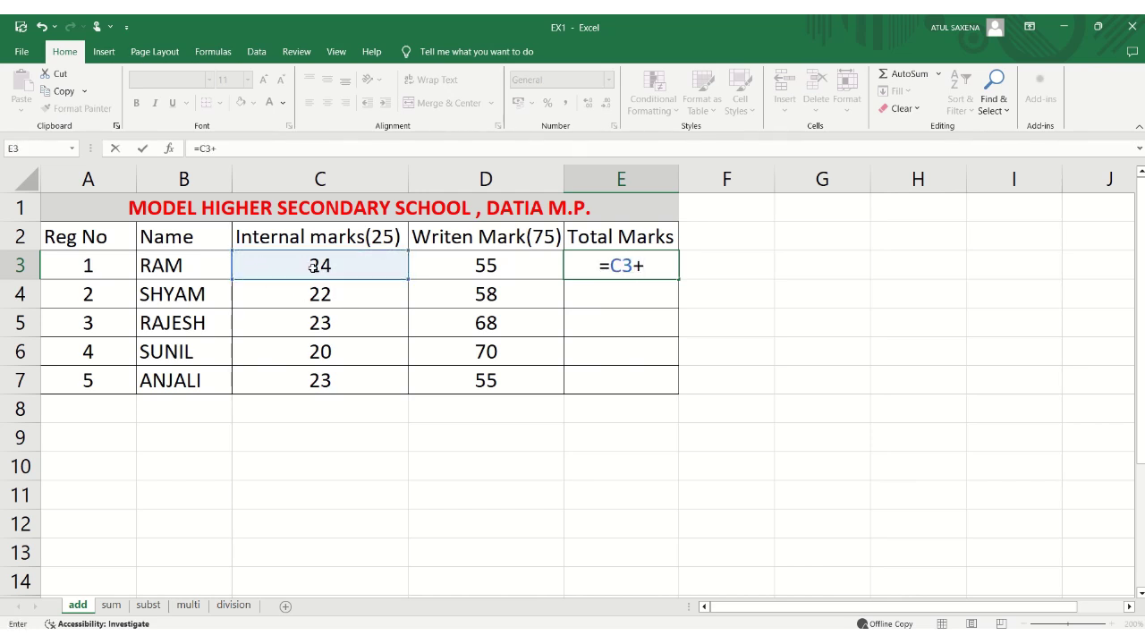
pyautogui.click(478, 267)
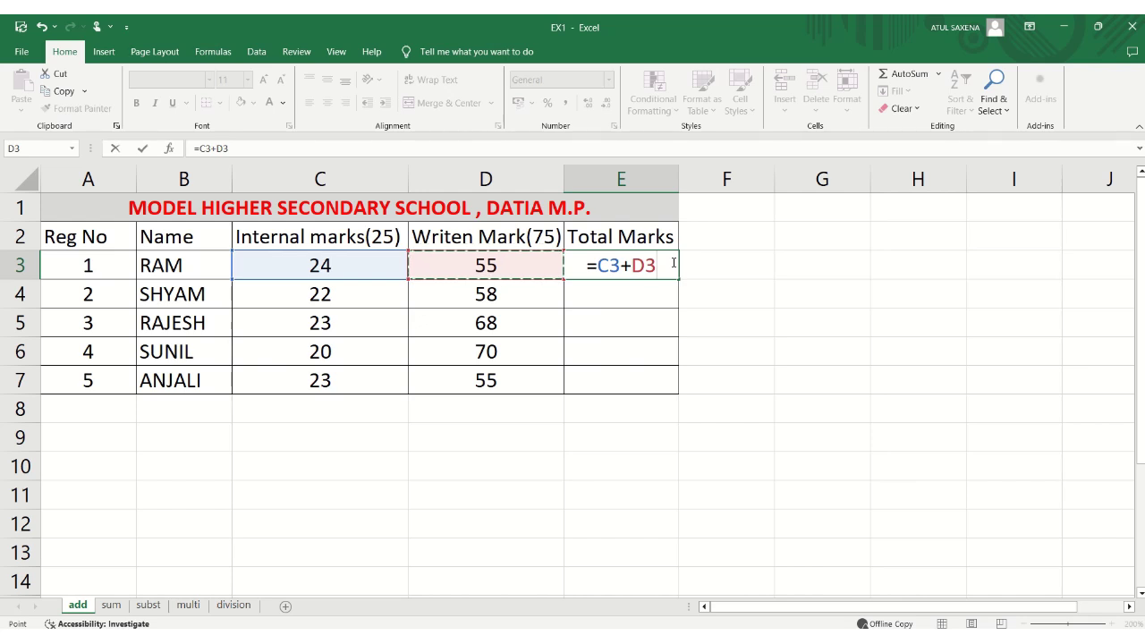
pyautogui.press('Return')
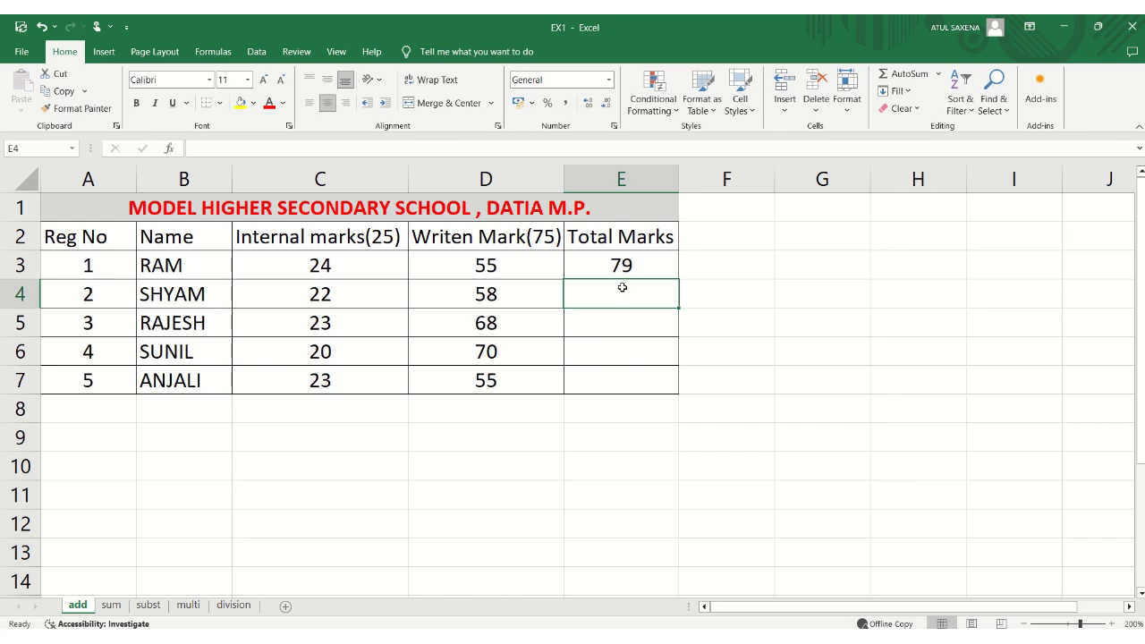
# Step: Enter =C4+D4 in E4 and fill it down to E7, giving 80, 91, 90 and 78
pyautogui.write('=')
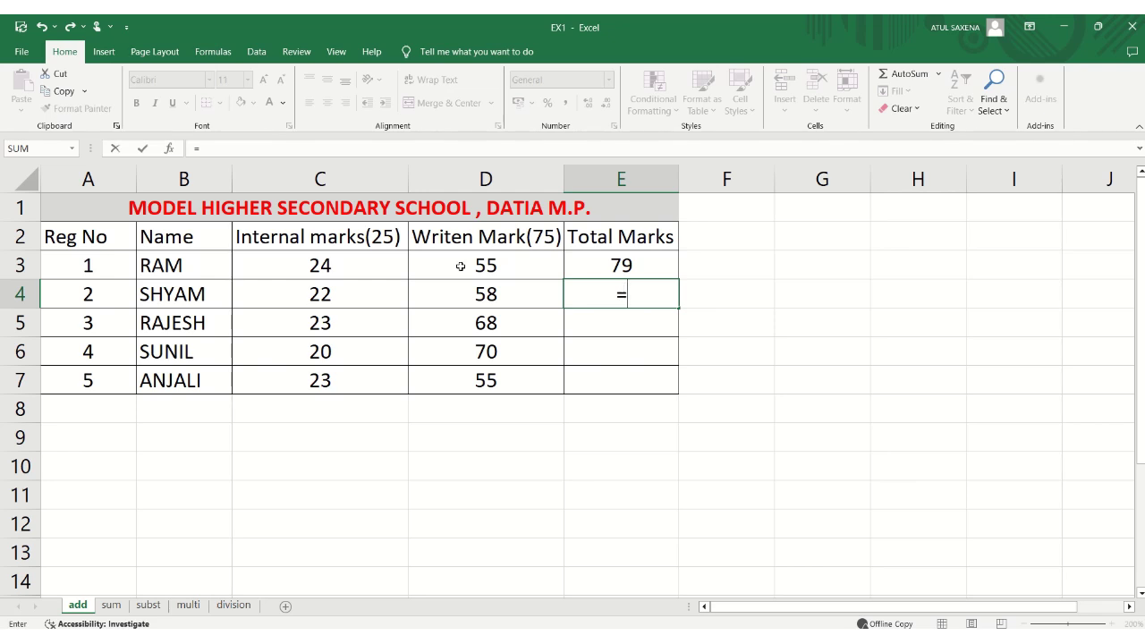
pyautogui.click(328, 300)
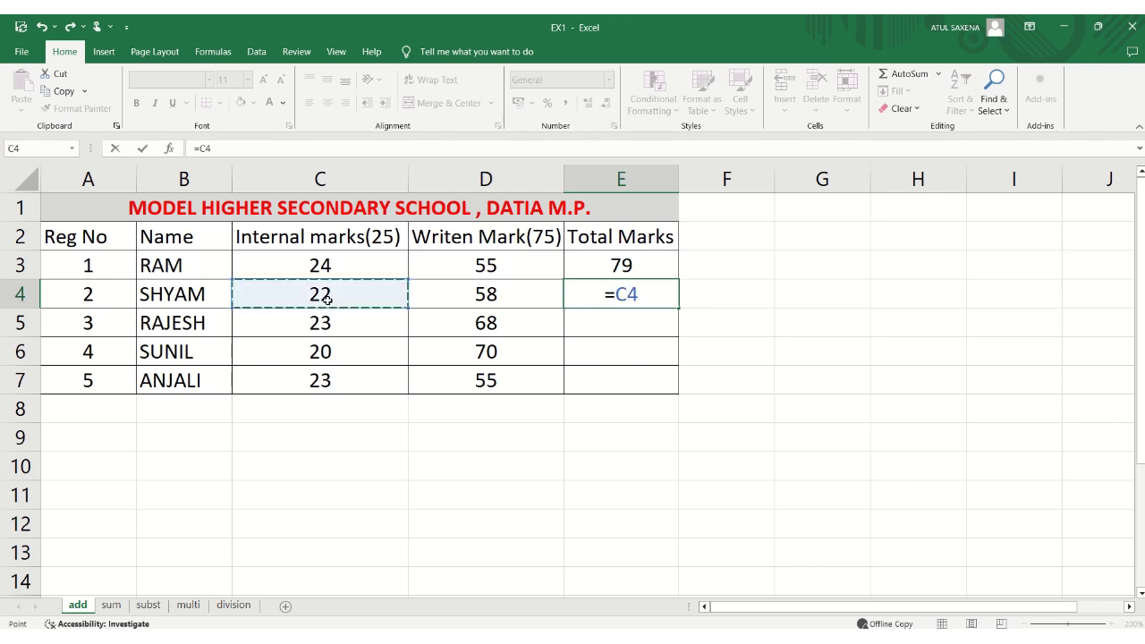
pyautogui.write('+')
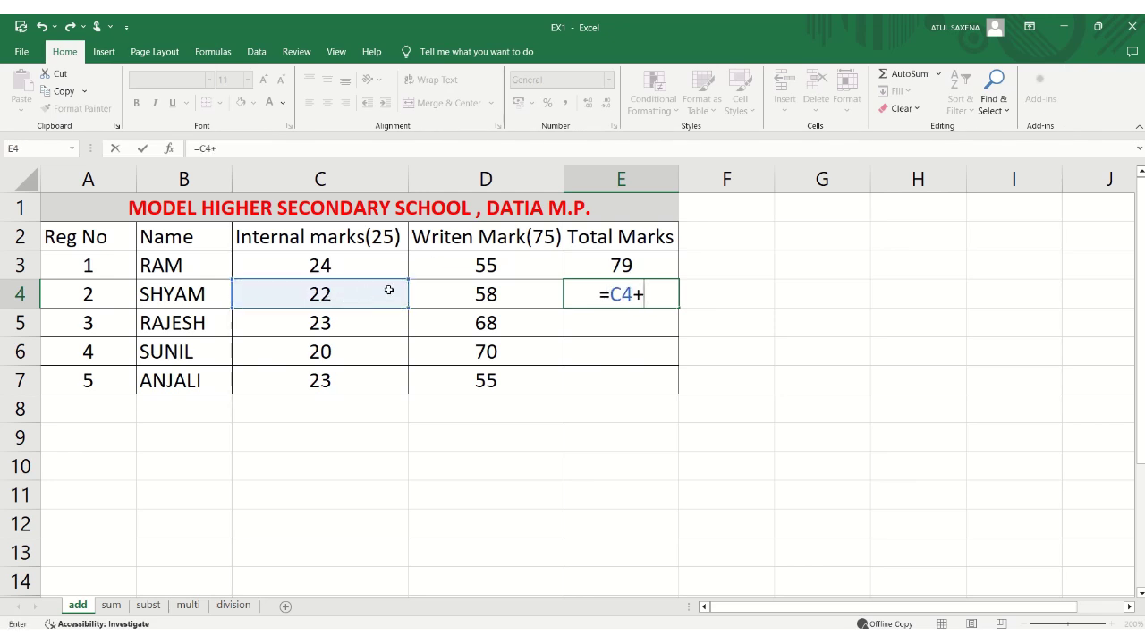
pyautogui.click(440, 292)
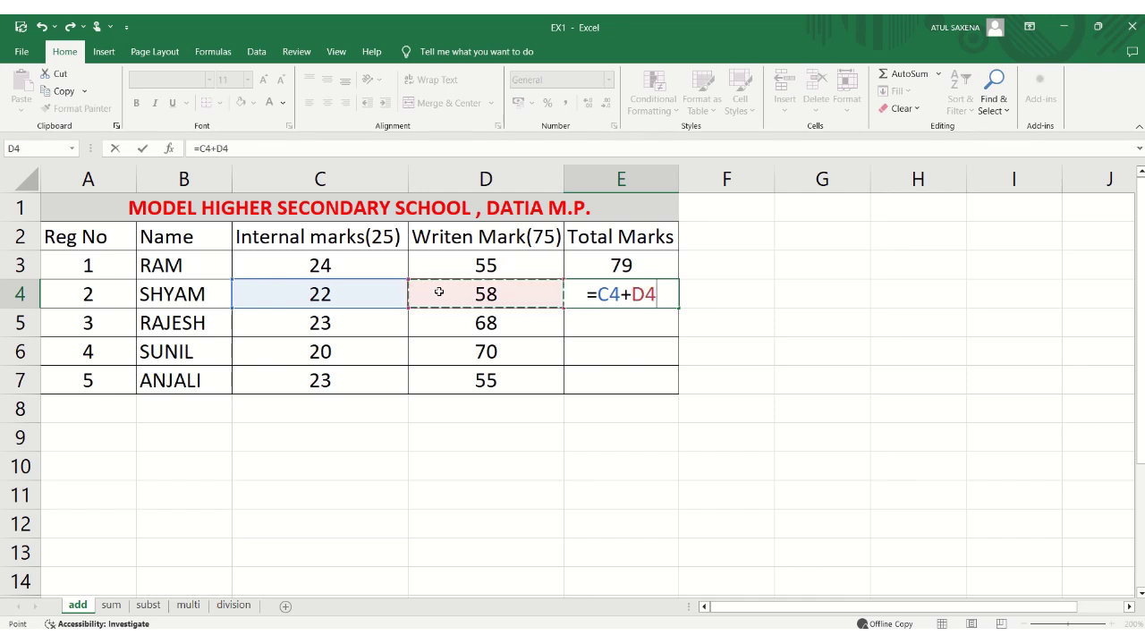
pyautogui.press('Return')
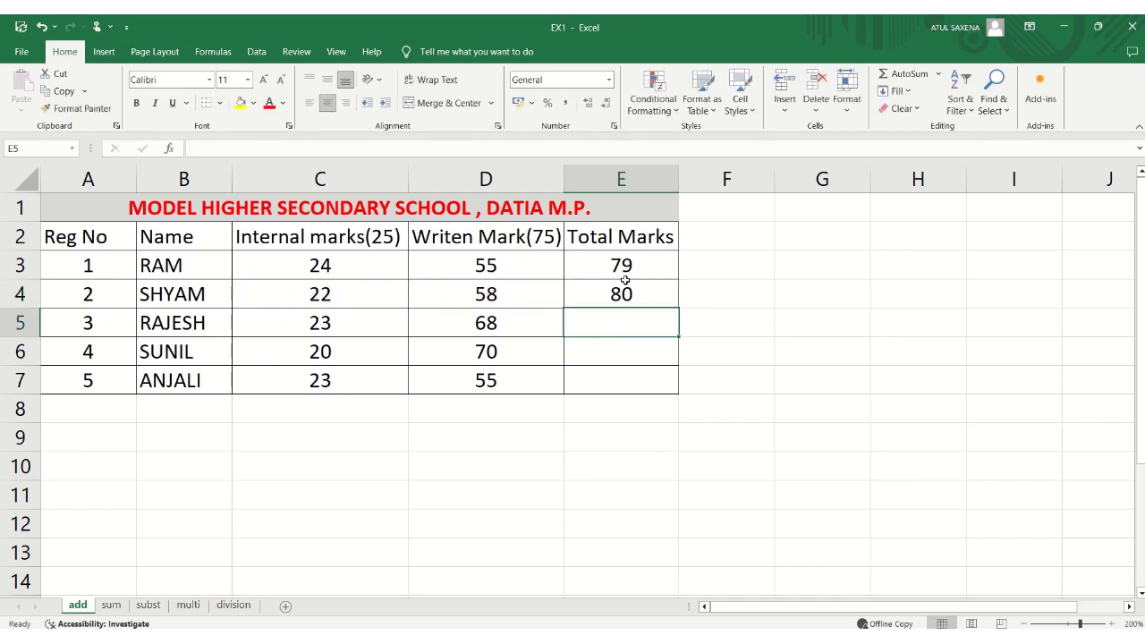
pyautogui.click(669, 295)
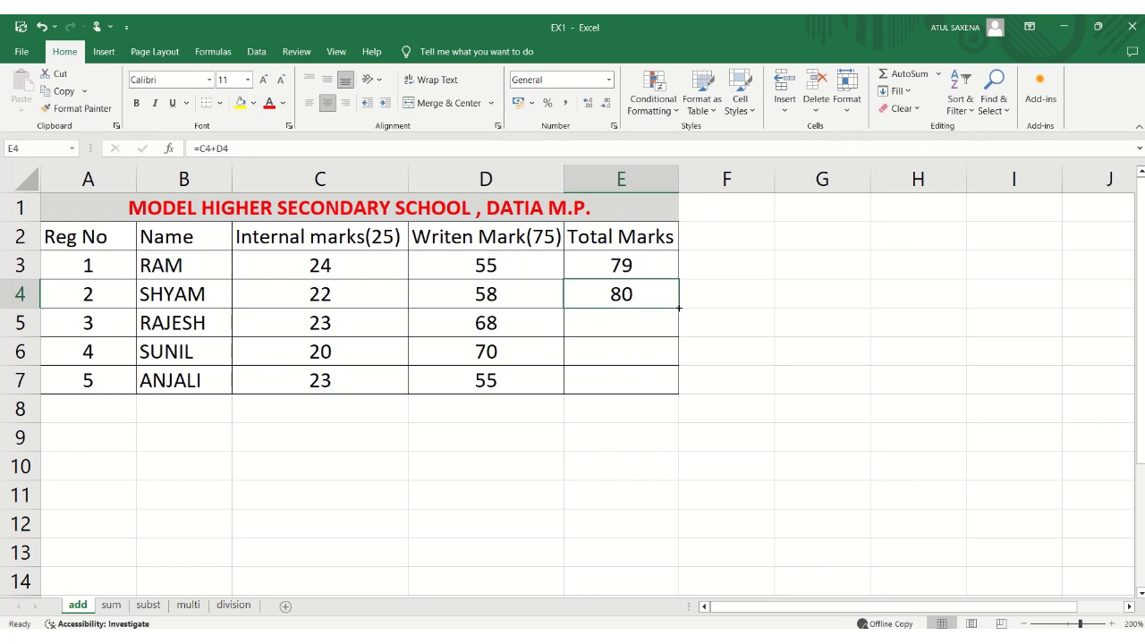
pyautogui.moveTo(679, 308); pyautogui.dragTo(676, 389)
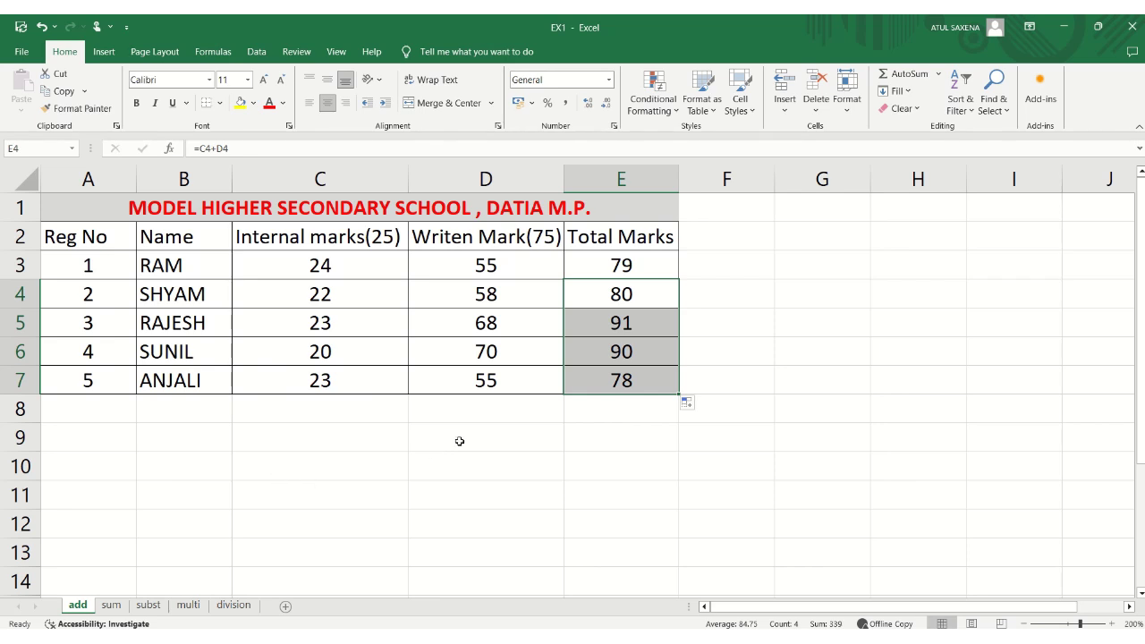
pyautogui.click(546, 435)
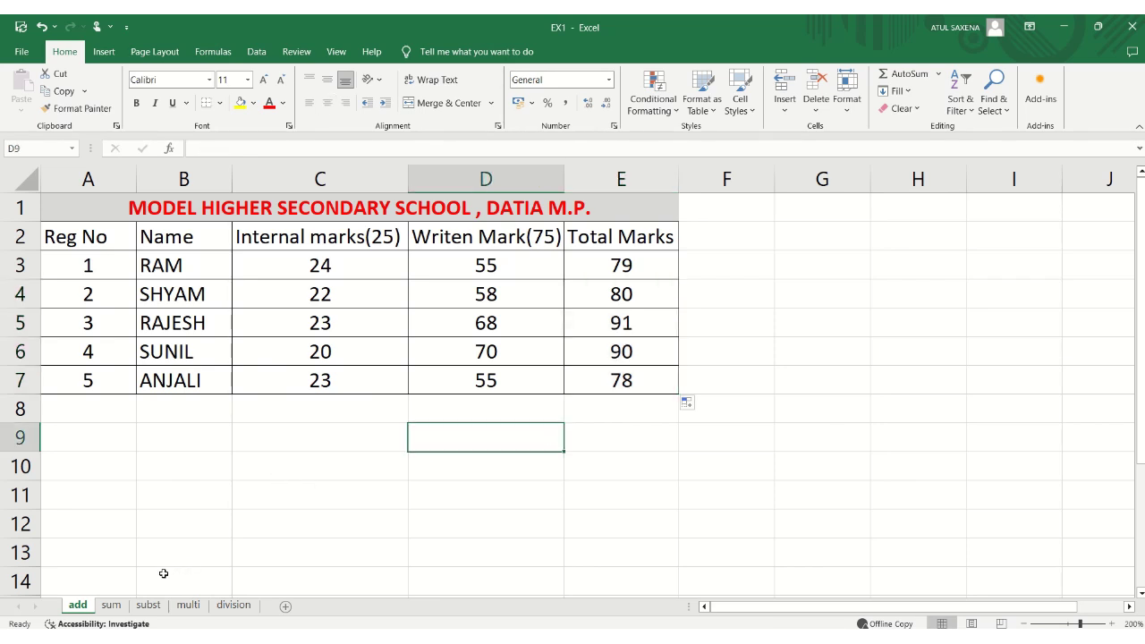
# Step: On the sum sheet, enter =sum(C3:H3) in I3 so RAM's total shows 476
pyautogui.click(111, 605)
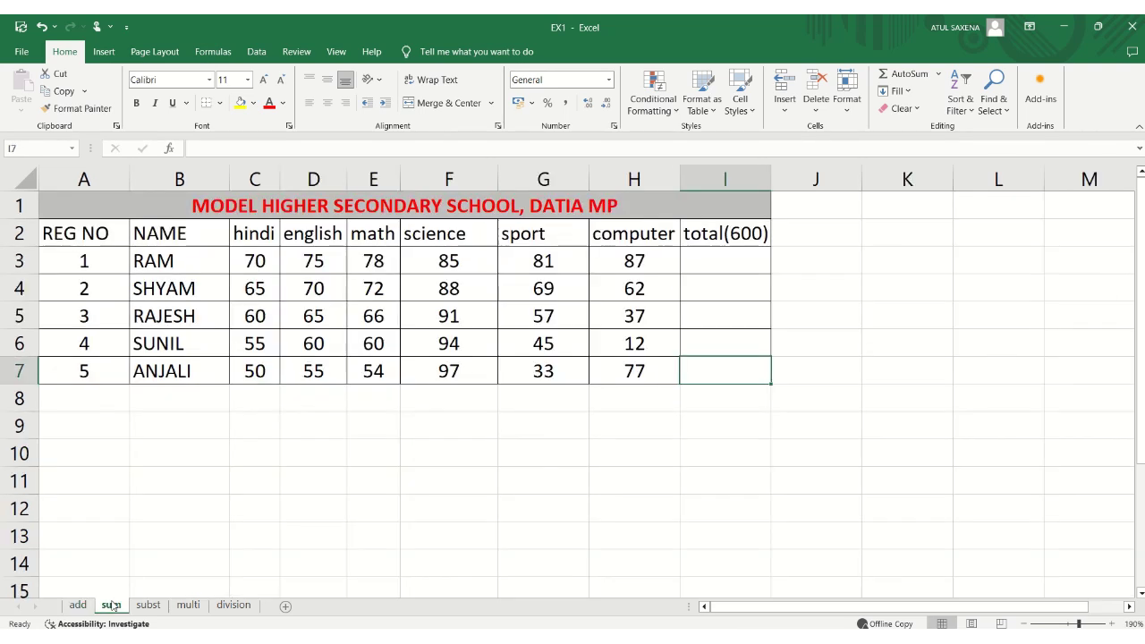
pyautogui.click(704, 252)
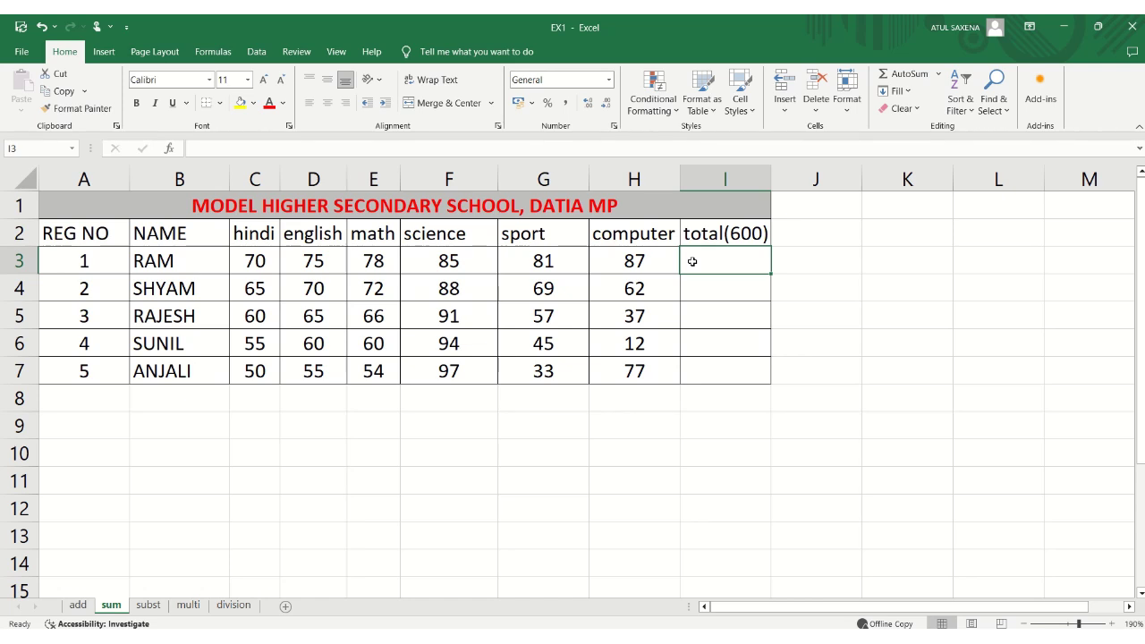
pyautogui.write('=')
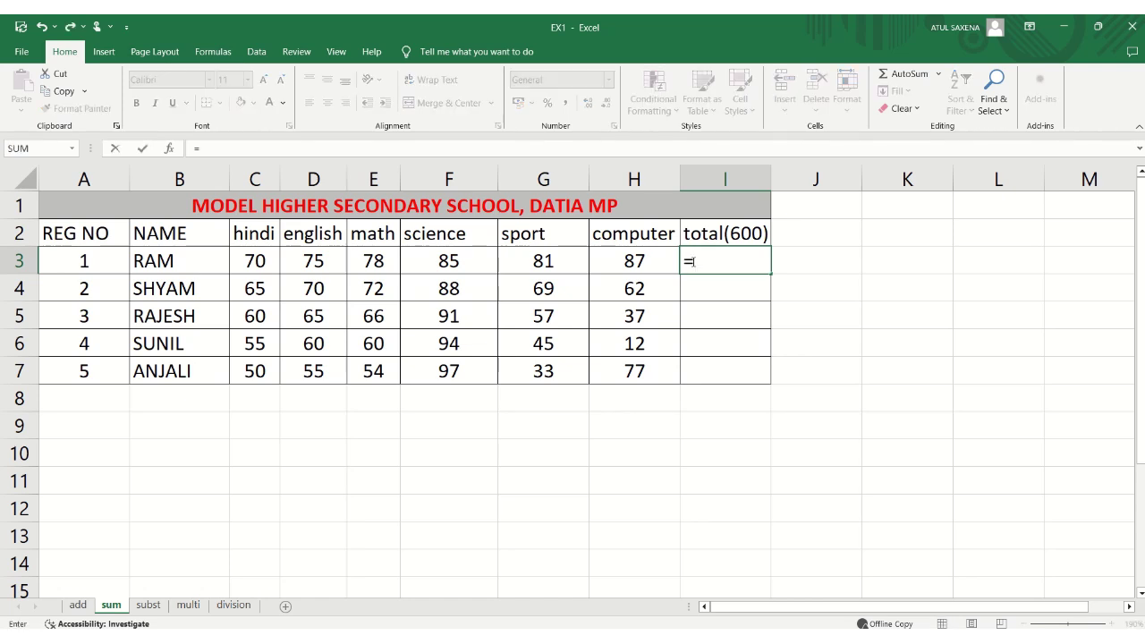
pyautogui.write('s')
pyautogui.write('um')
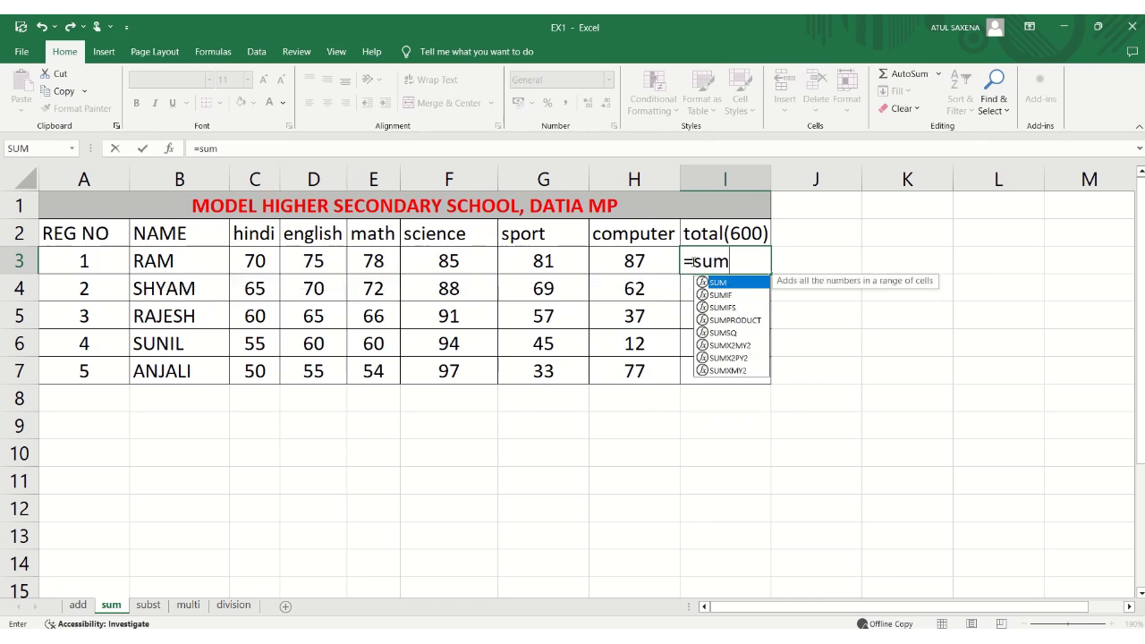
pyautogui.write('(')
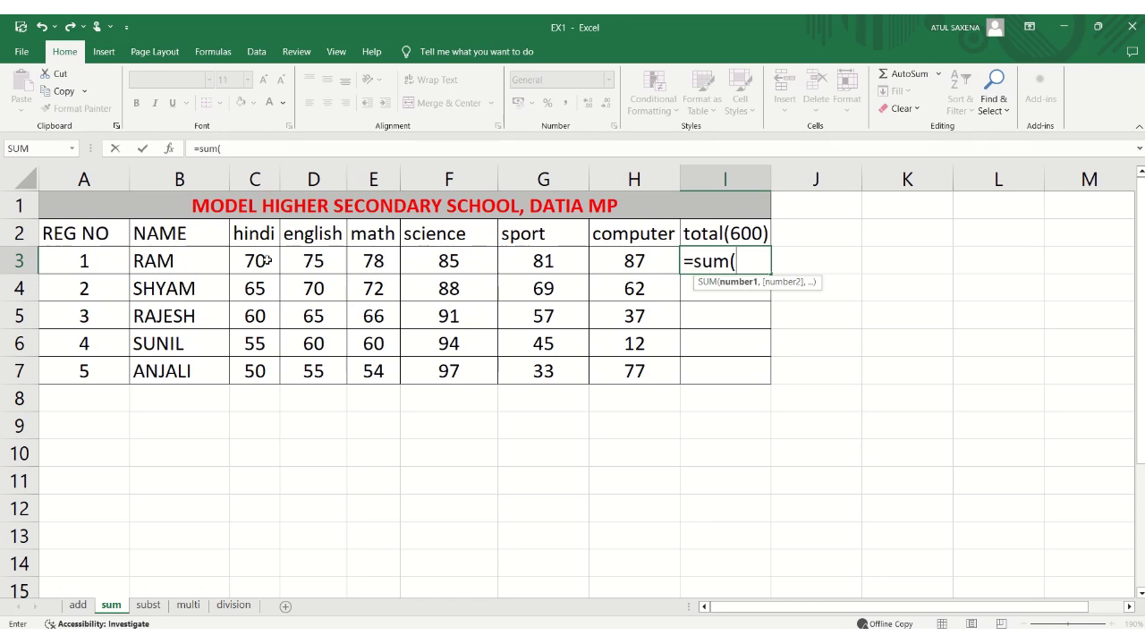
pyautogui.click(266, 260)
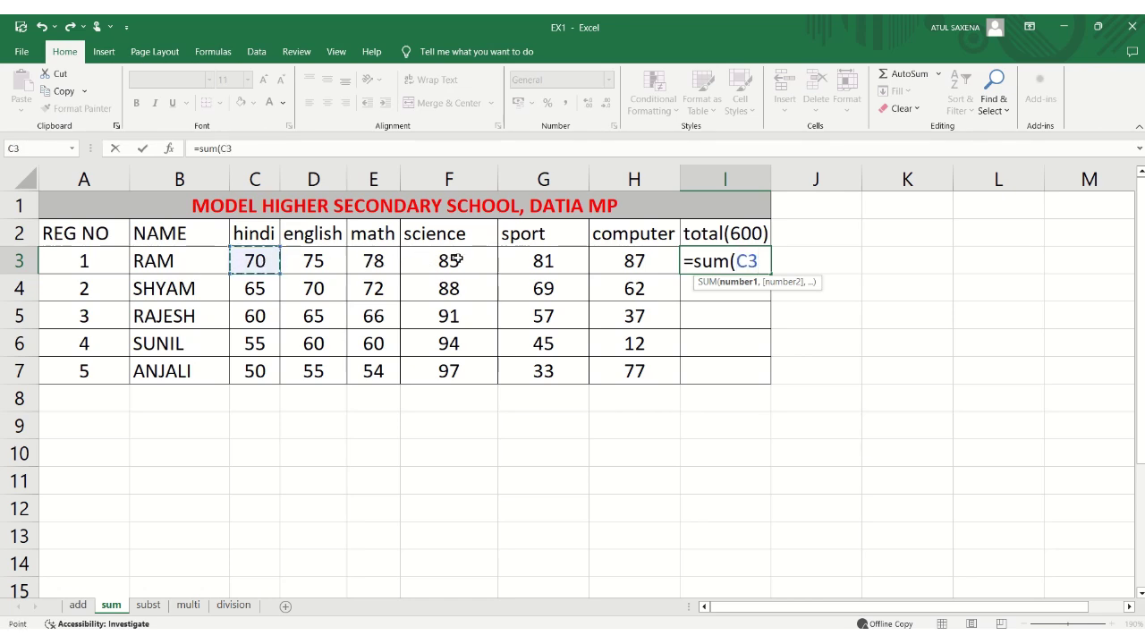
pyautogui.click(383, 279)
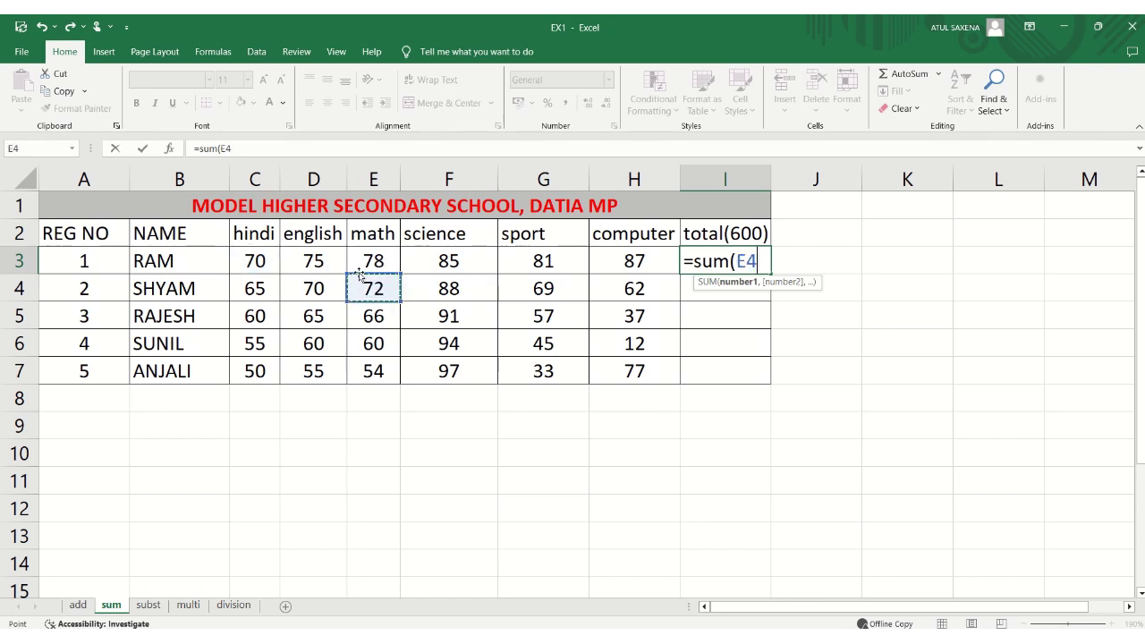
pyautogui.click(264, 259)
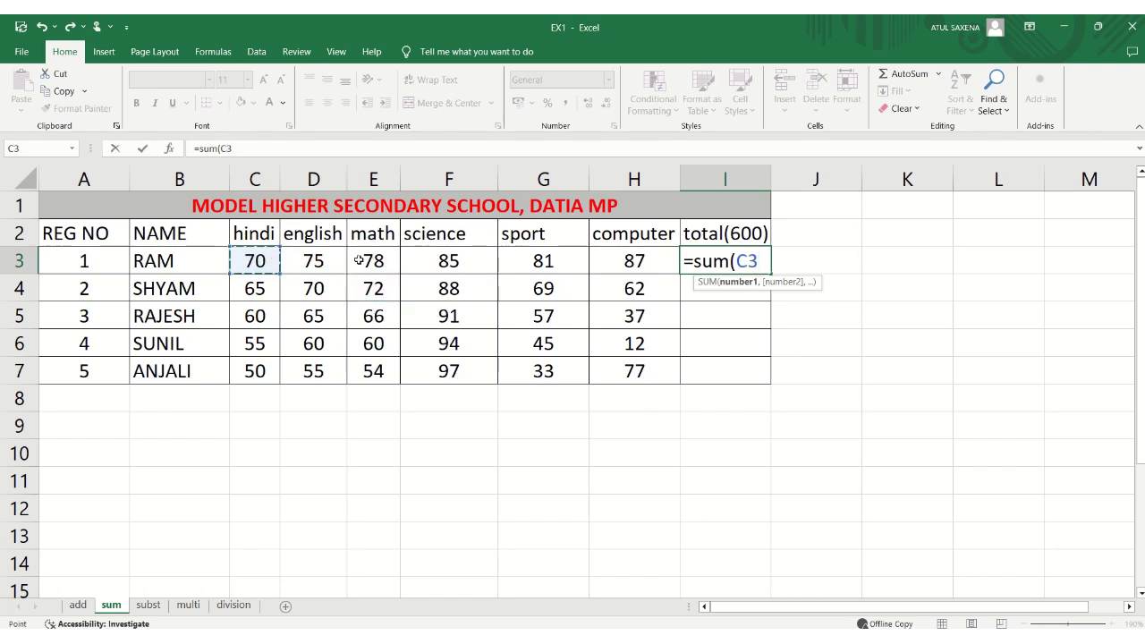
pyautogui.click(352, 284)
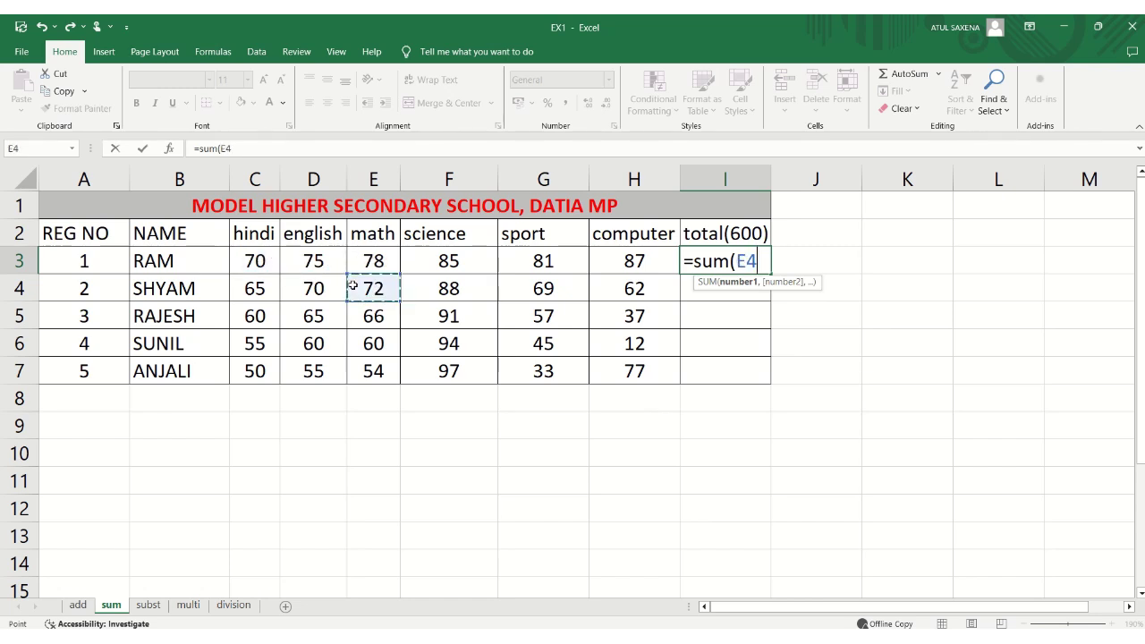
pyautogui.click(247, 263)
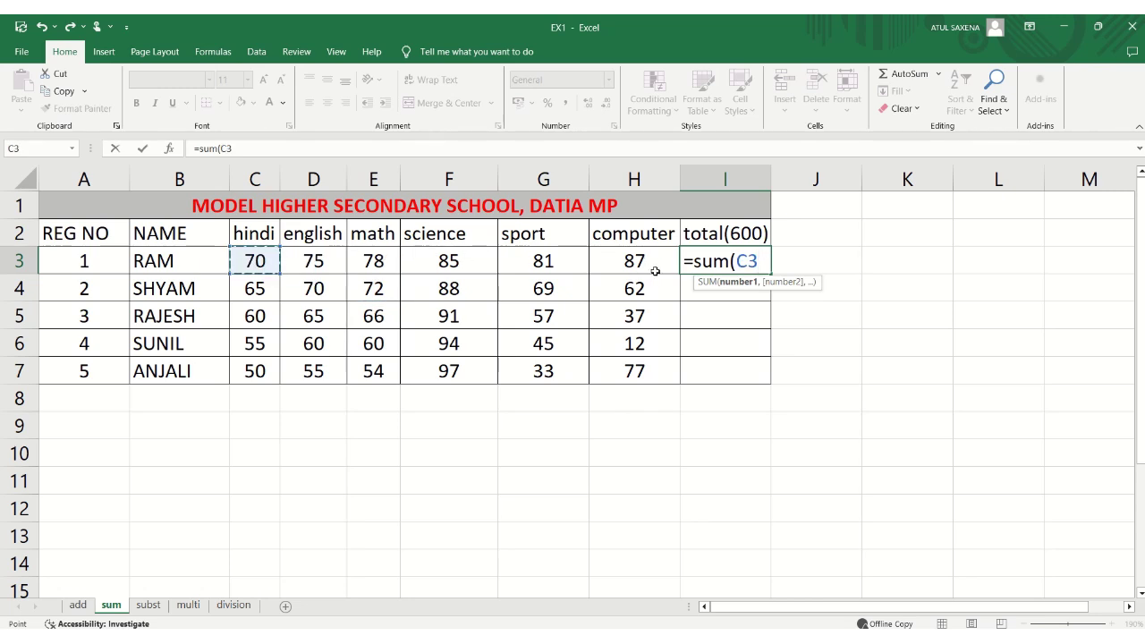
pyautogui.moveTo(656, 271); pyautogui.dragTo(264, 264)
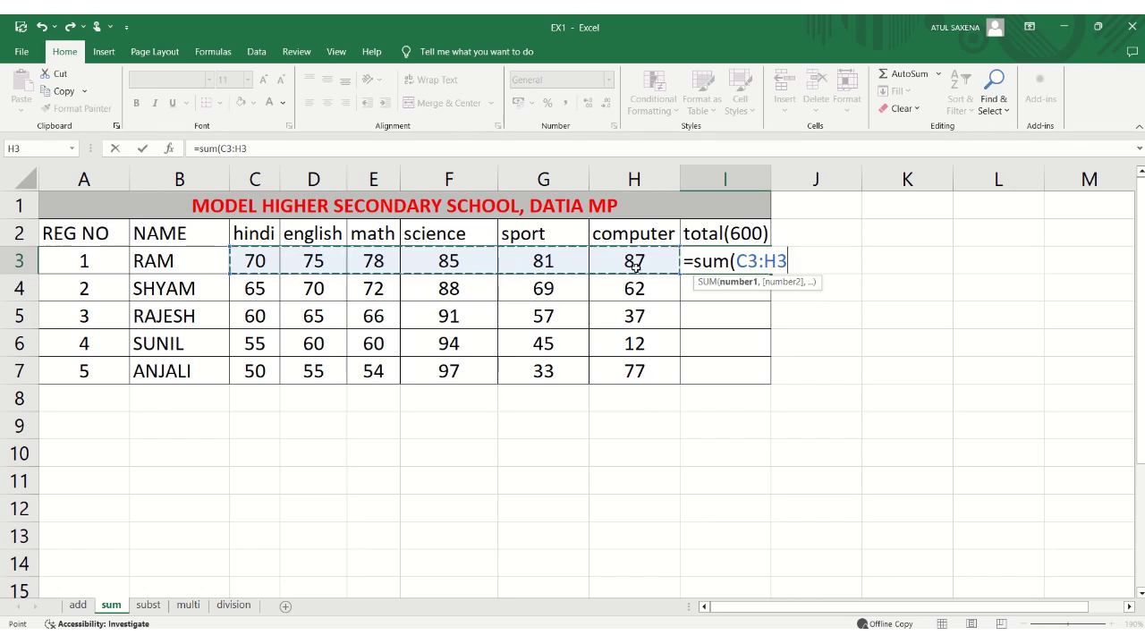
pyautogui.press('Return')
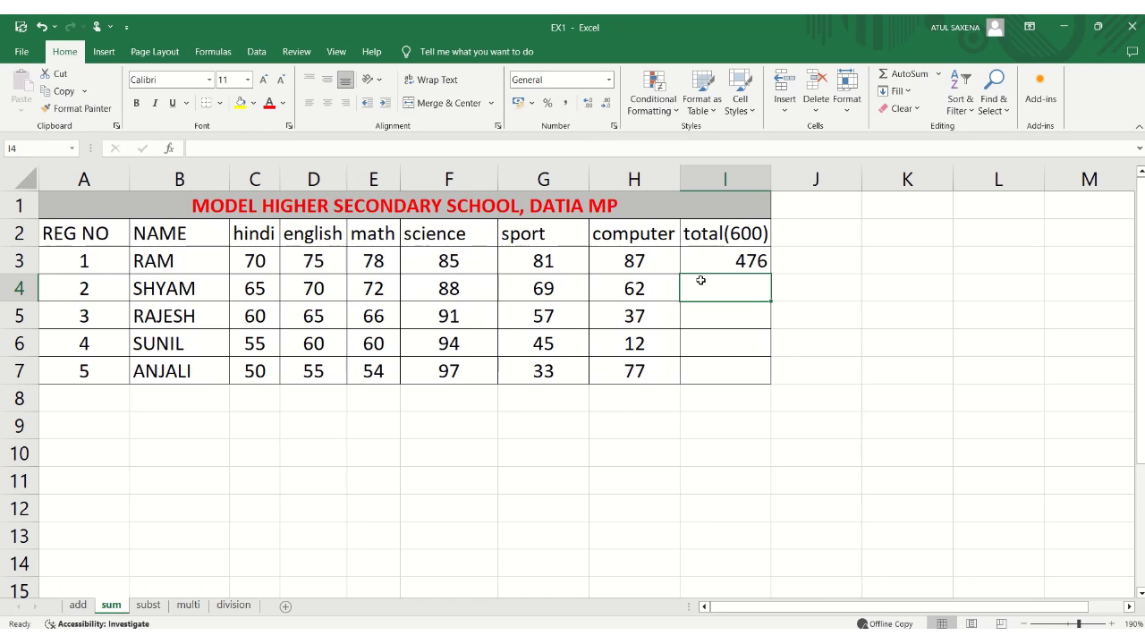
# Step: Enter =sum(C4:H4) in I4 so SHYAM's total shows 426
pyautogui.write('=')
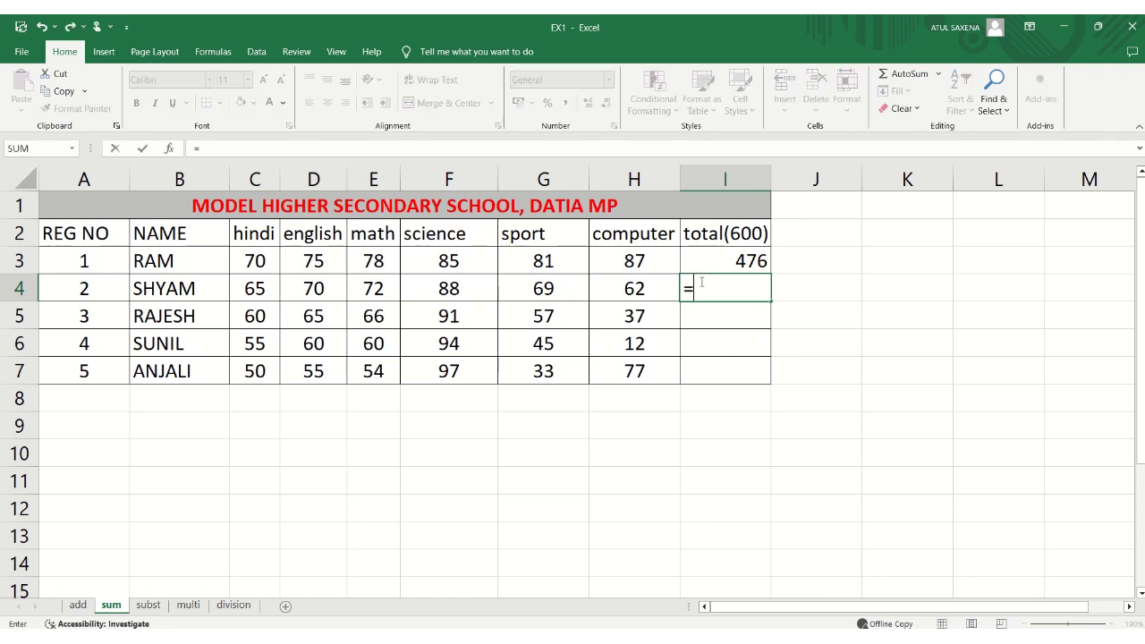
pyautogui.write('s')
pyautogui.write('um(')
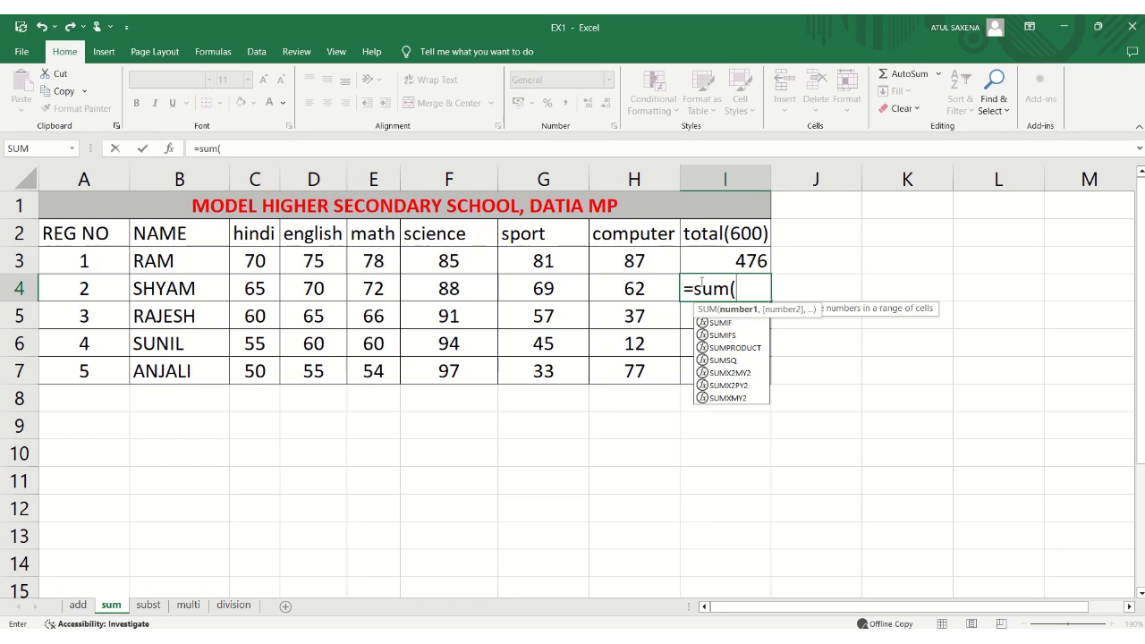
pyautogui.moveTo(240, 283); pyautogui.dragTo(619, 283)
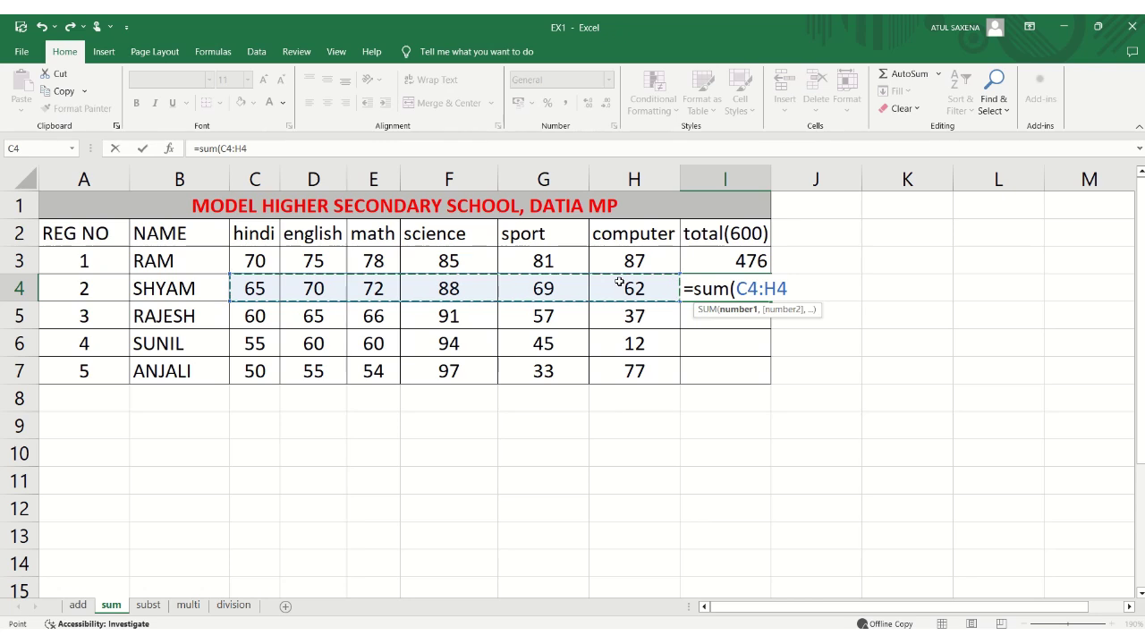
pyautogui.write(')')
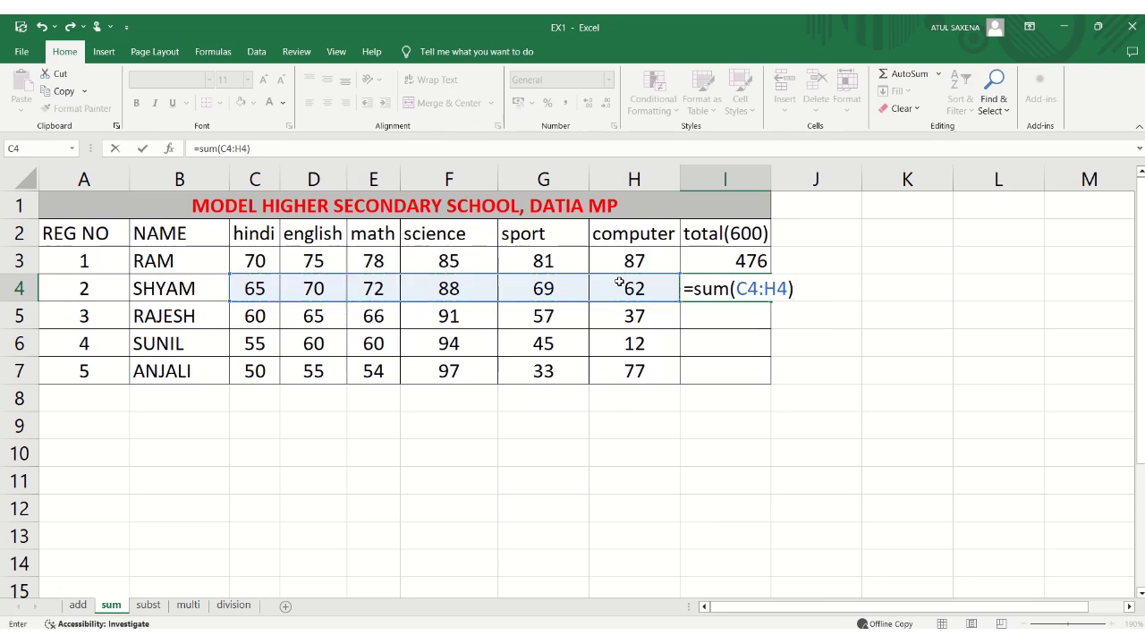
pyautogui.press('Return')
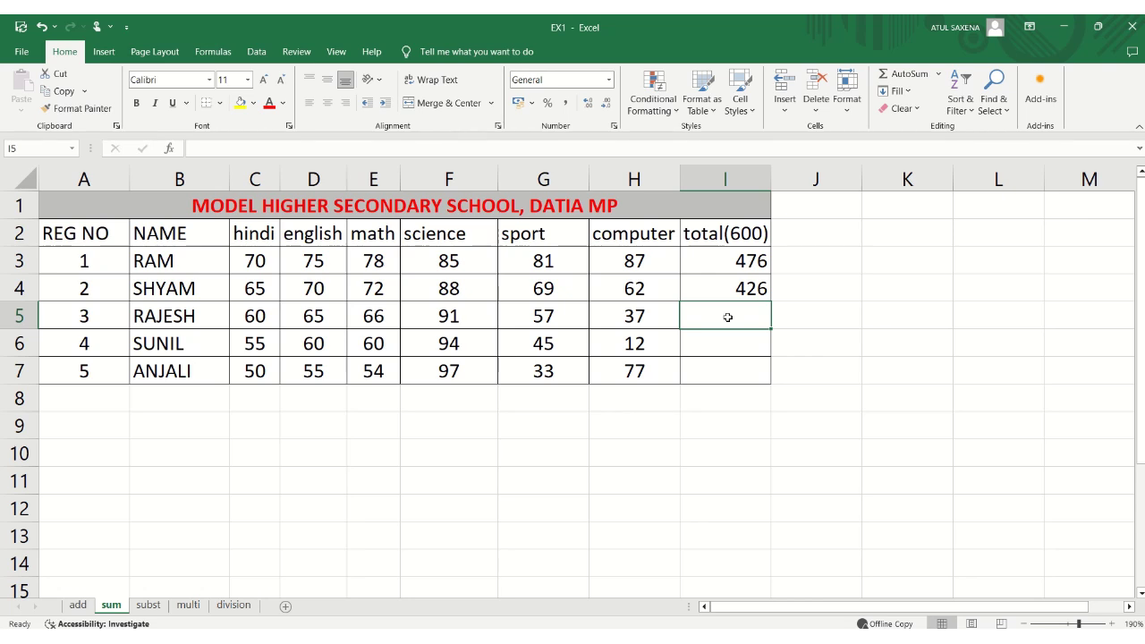
# Step: AutoSum RAJESH's marks C5:H5 in I5 and fill down to I7, giving 376, 326 and 366
pyautogui.click(904, 74)
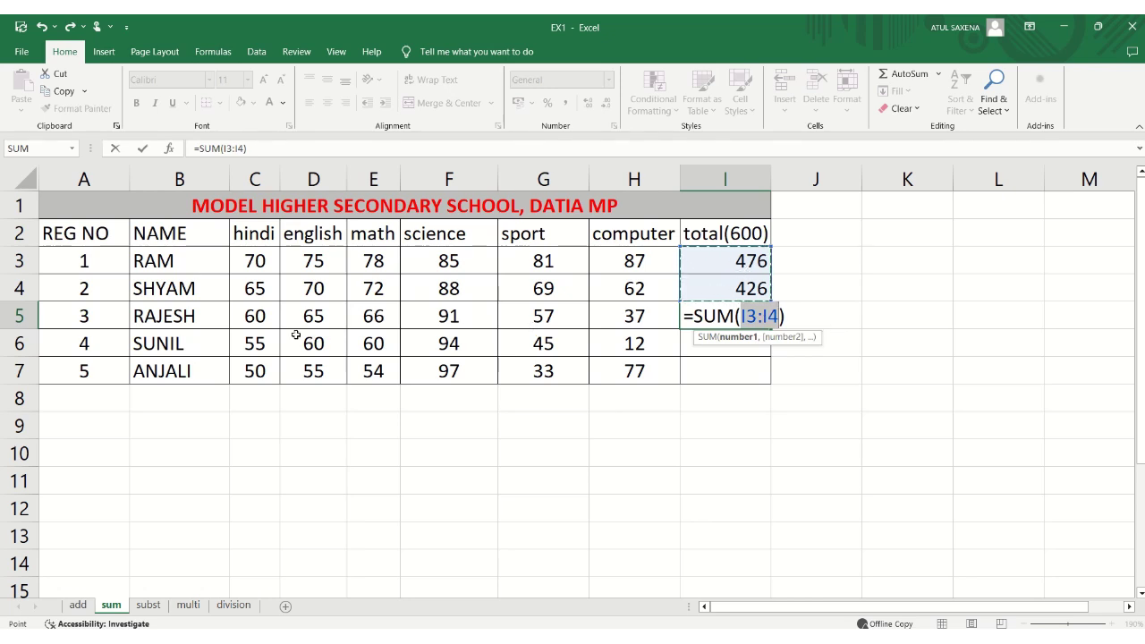
pyautogui.moveTo(237, 315); pyautogui.dragTo(613, 319)
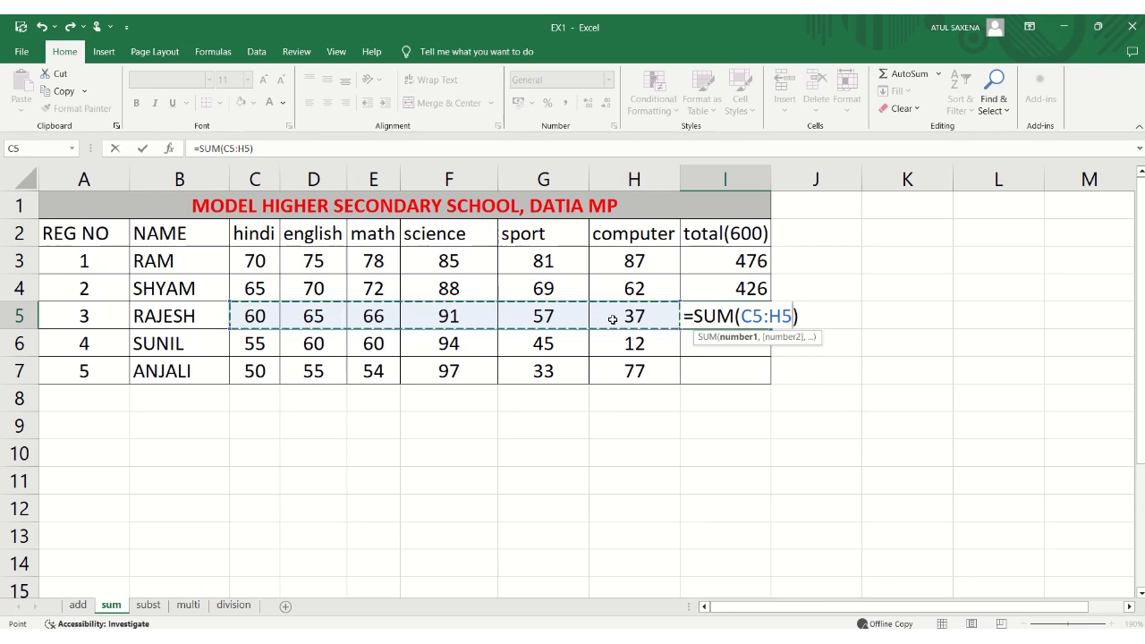
pyautogui.press('Return')
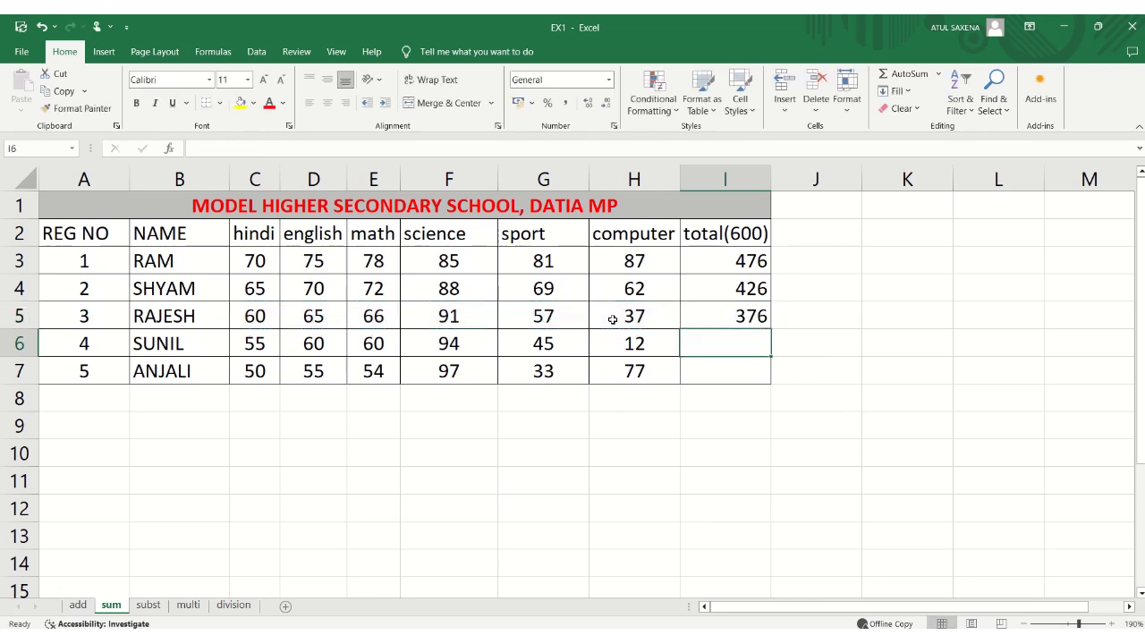
pyautogui.click(716, 317)
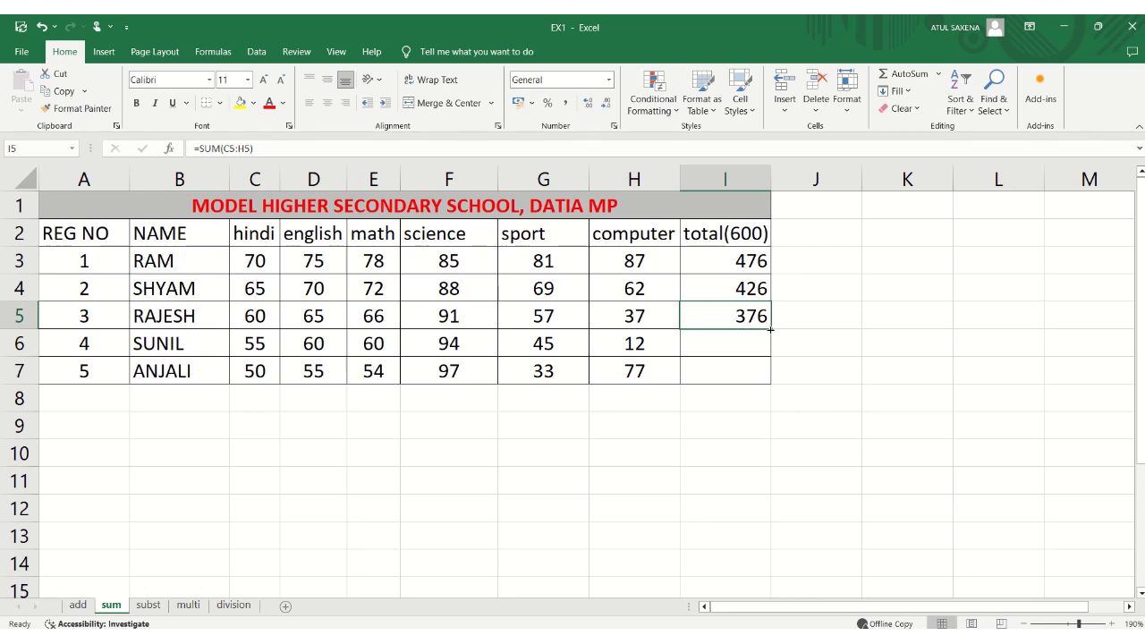
pyautogui.moveTo(770, 330); pyautogui.dragTo(773, 383)
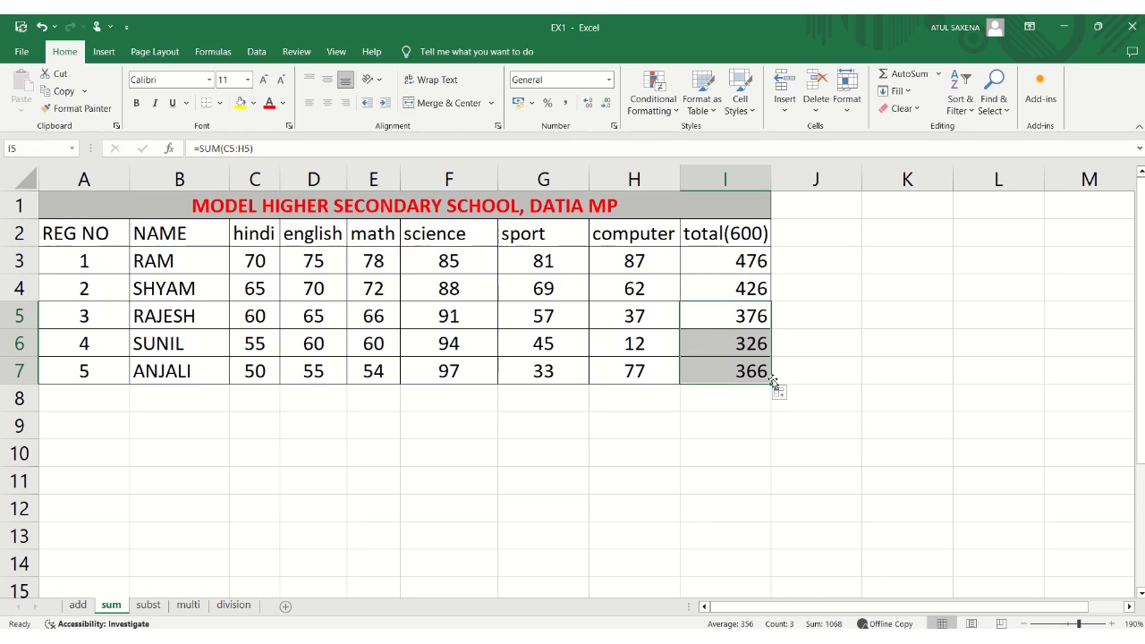
pyautogui.click(437, 498)
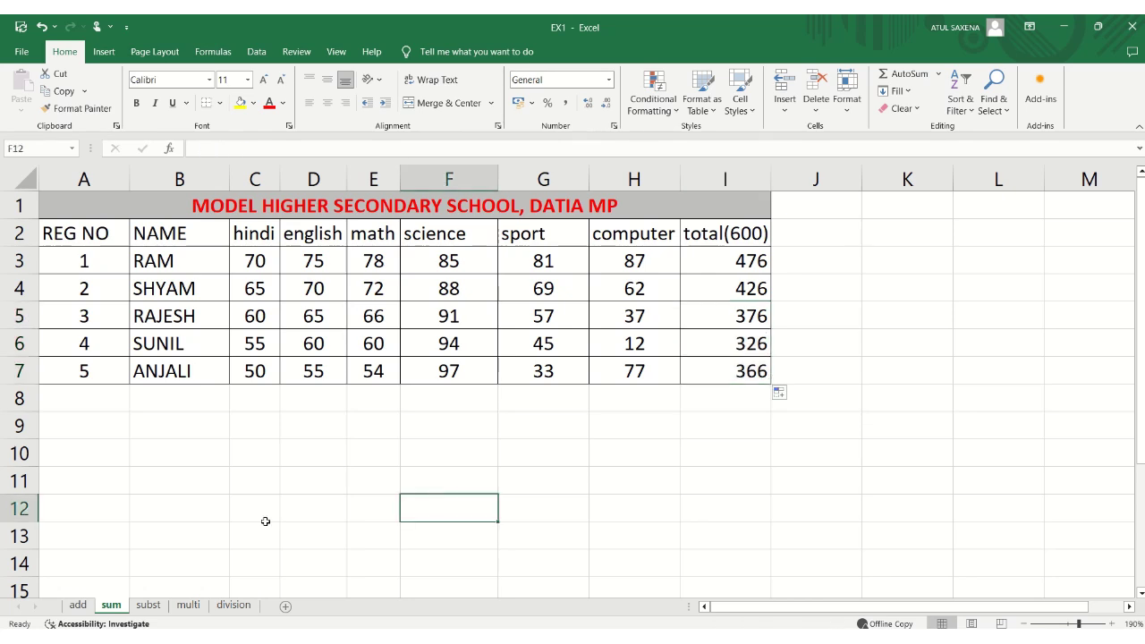
# Step: On the subst sheet, enter =D4-E4 in F4 for a total of 1200.00
pyautogui.click(149, 605)
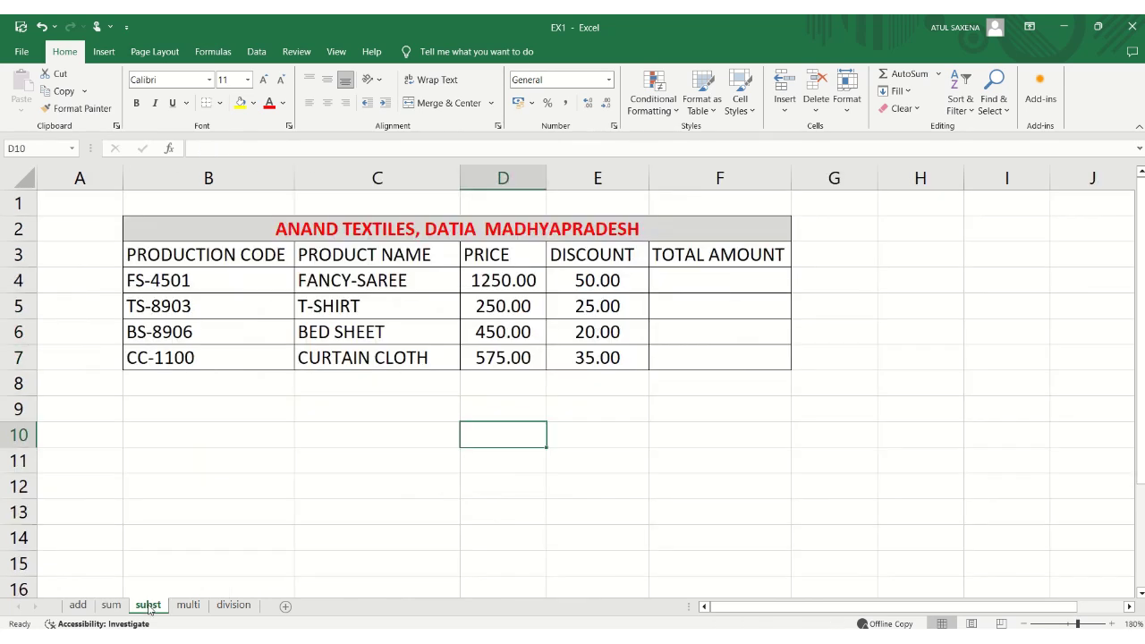
pyautogui.click(682, 282)
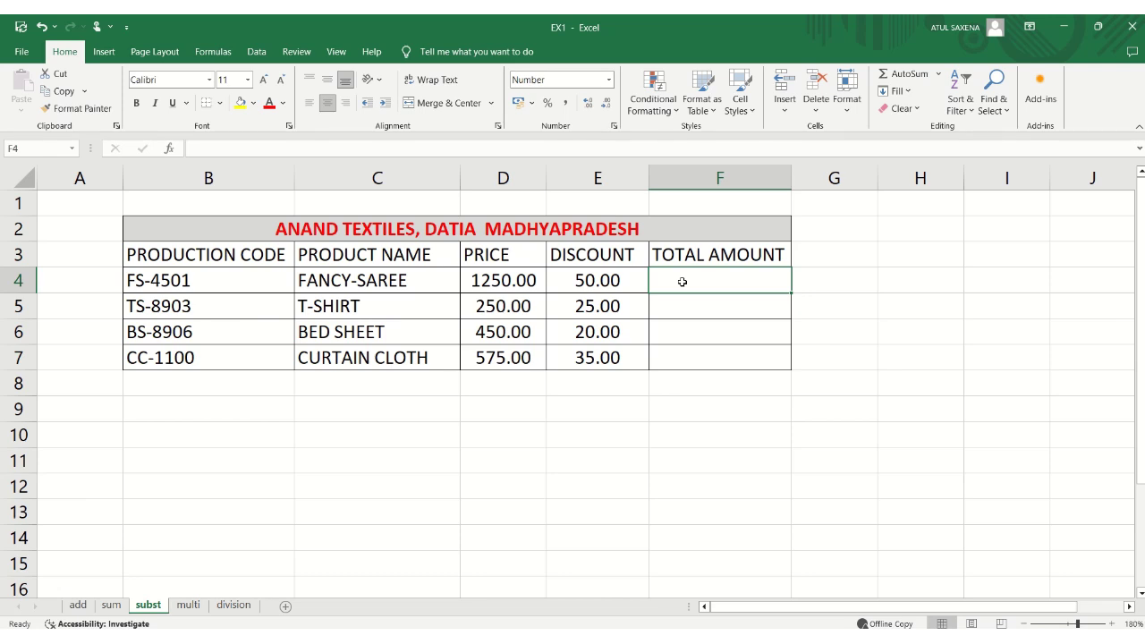
pyautogui.write('=')
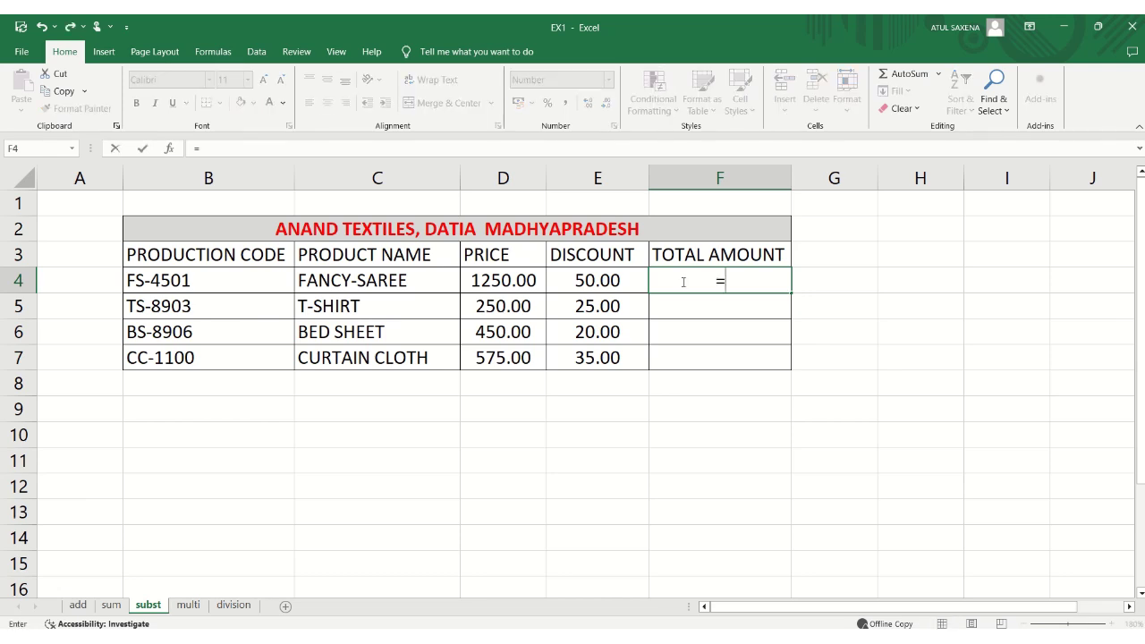
pyautogui.click(502, 286)
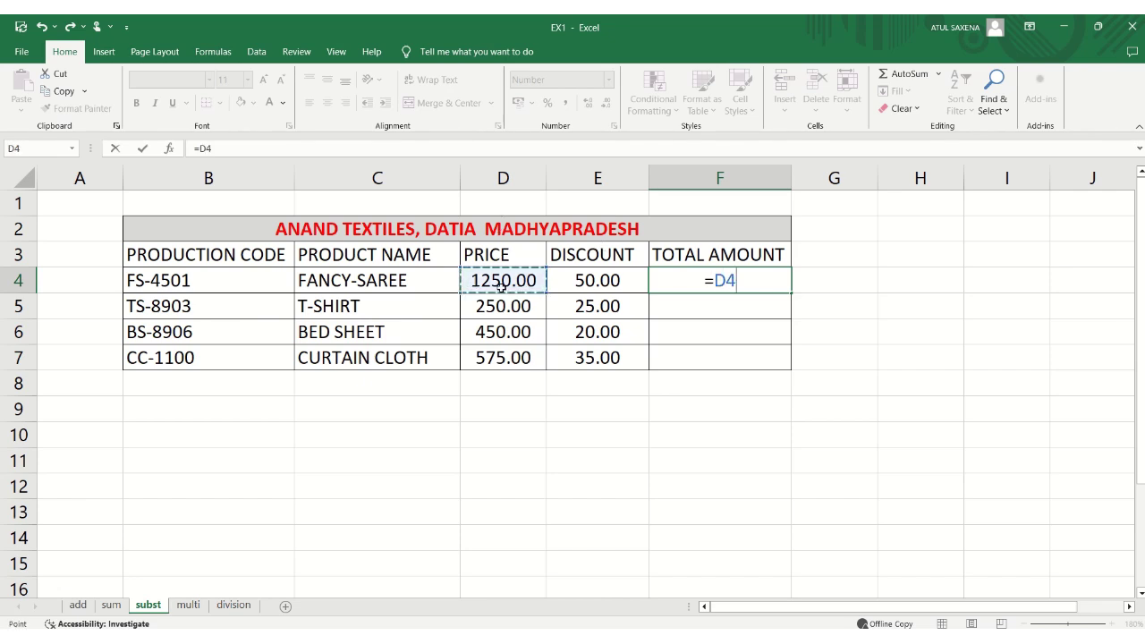
pyautogui.write('-')
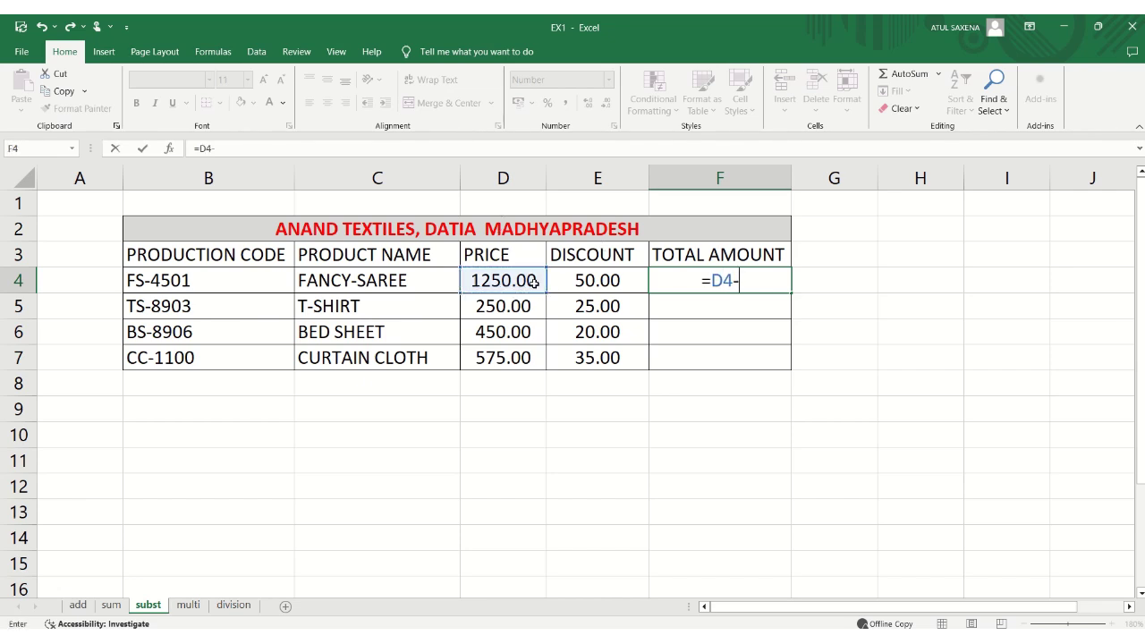
pyautogui.click(573, 284)
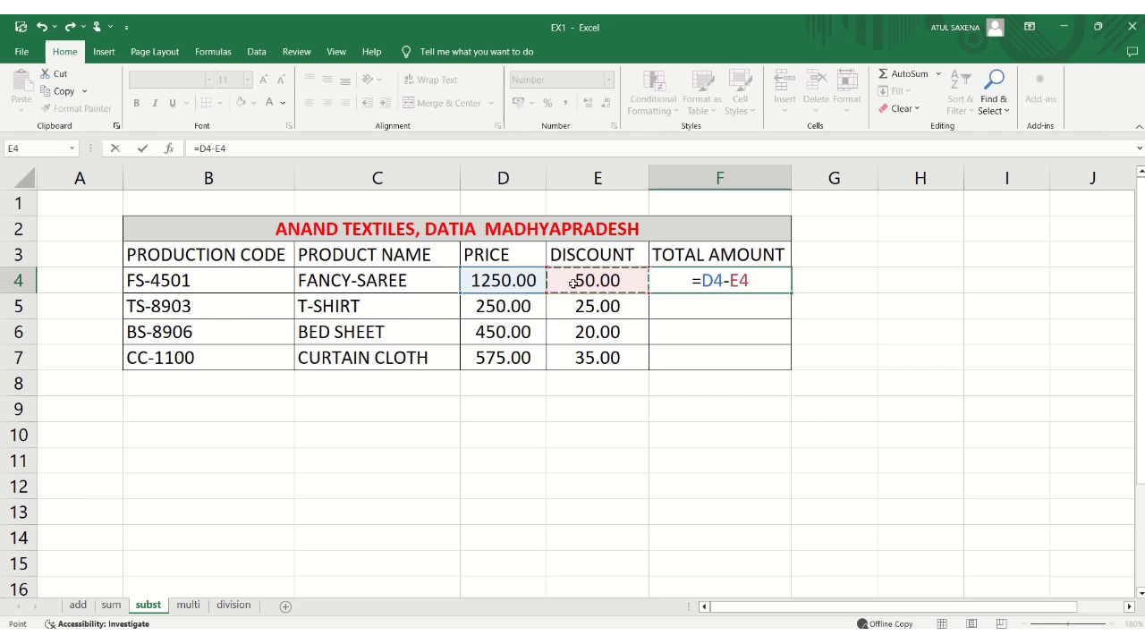
pyautogui.press('Return')
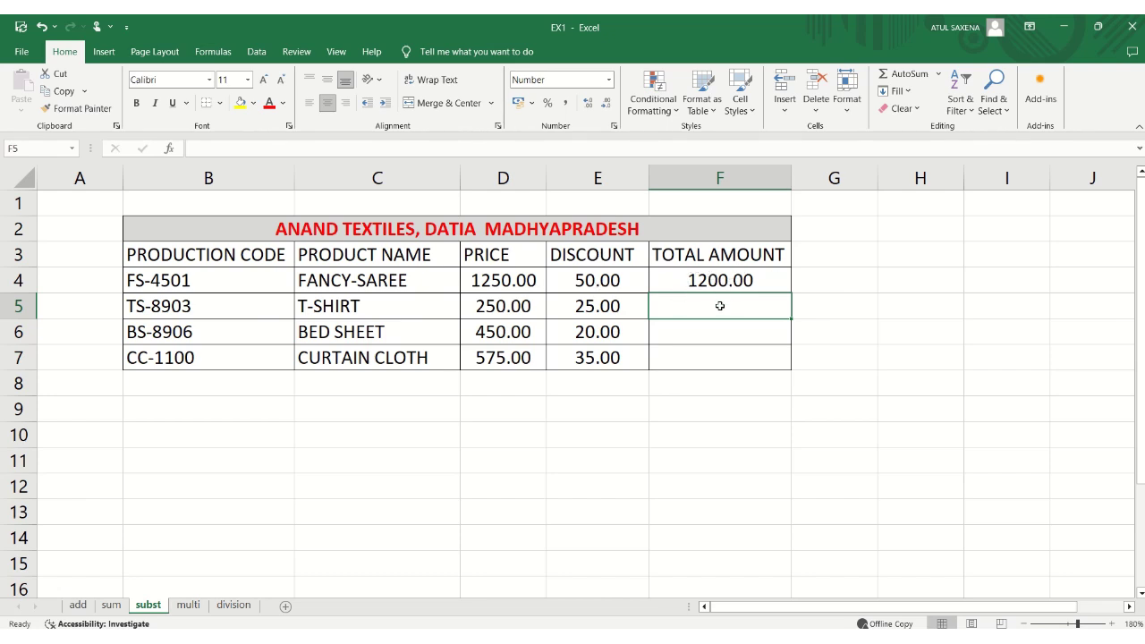
# Step: Enter =D5-E5 in F5 and fill it down to F7, giving 225.00, 430.00 and 540.00
pyautogui.write('=')
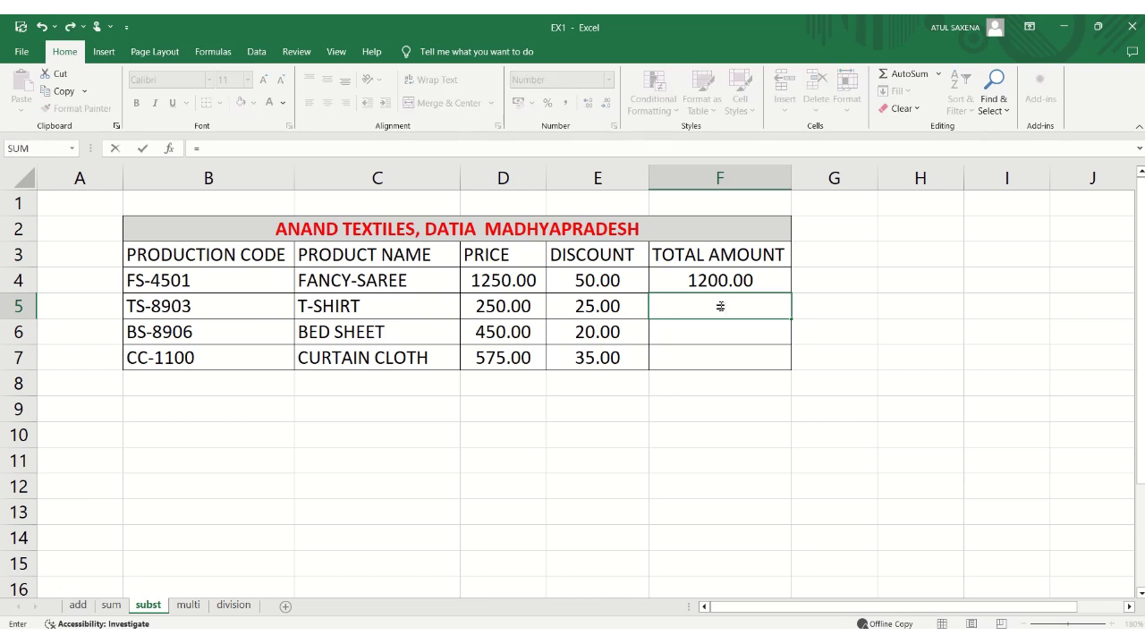
pyautogui.click(502, 302)
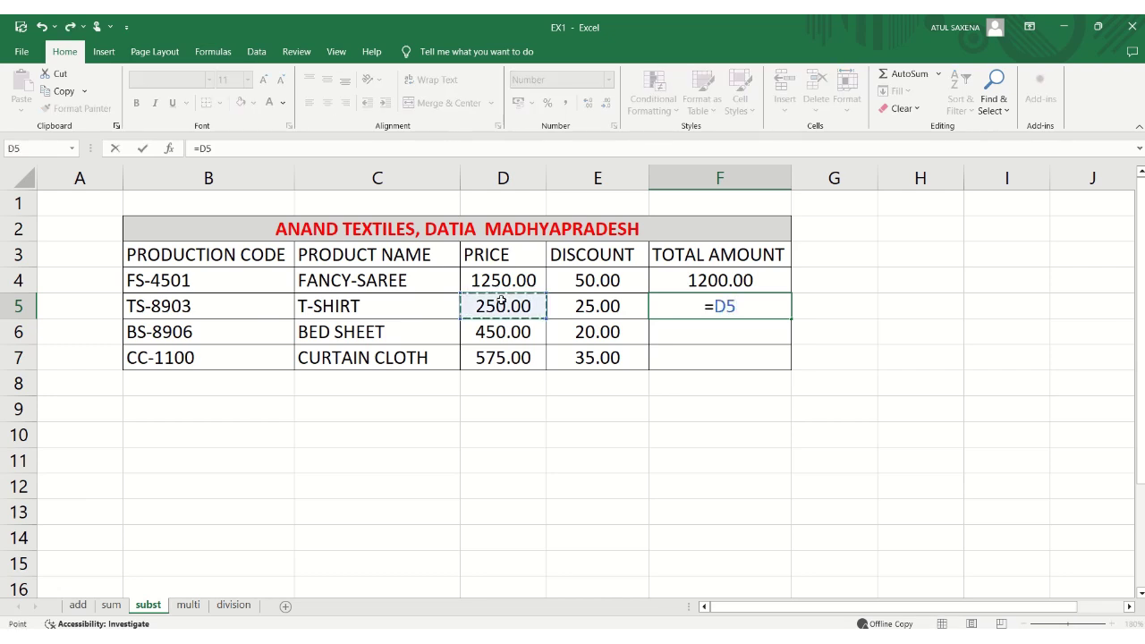
pyautogui.write('-')
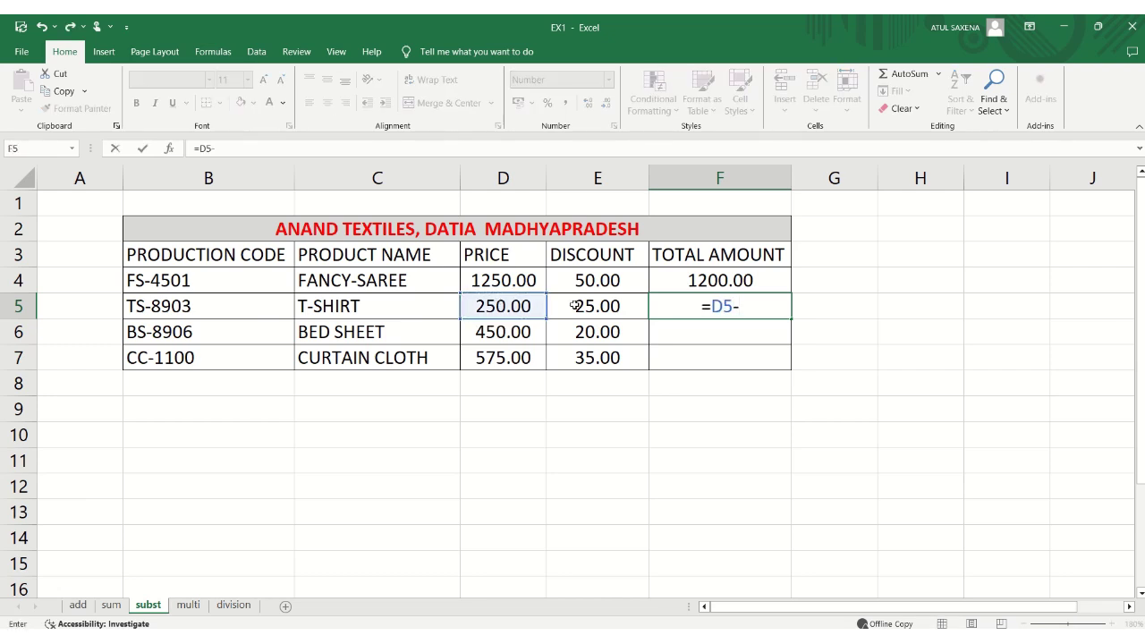
pyautogui.click(575, 305)
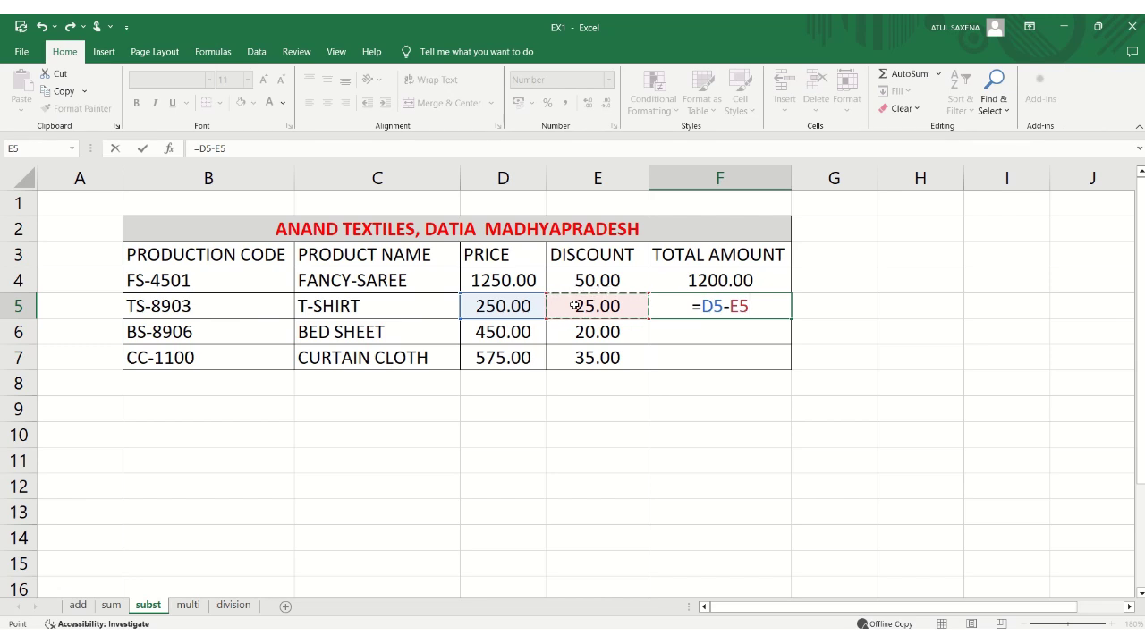
pyautogui.press('Return')
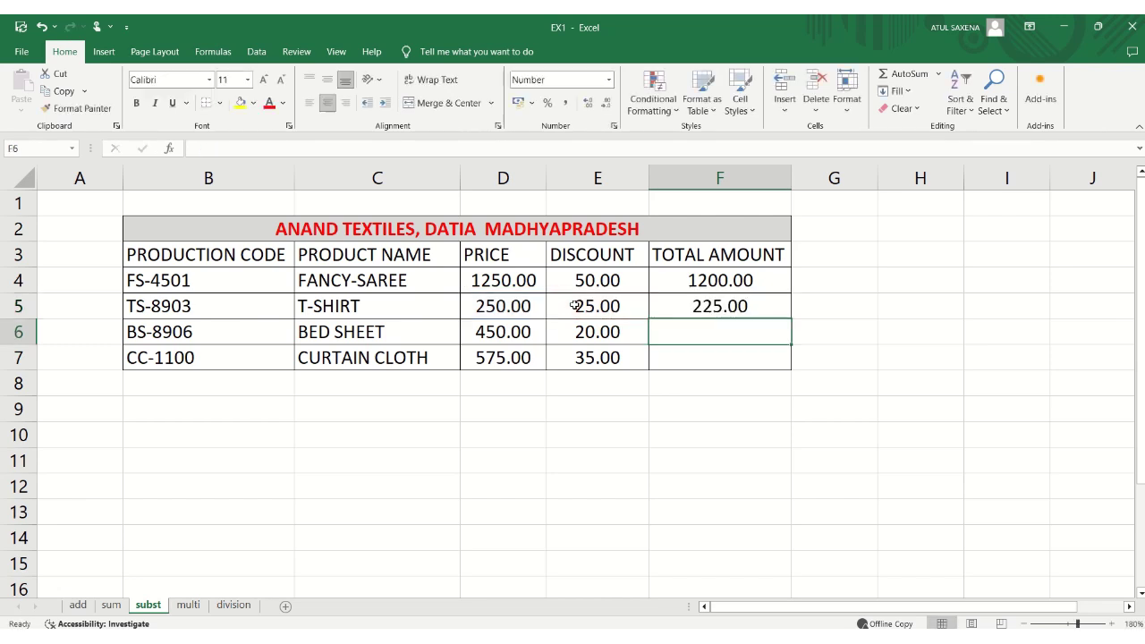
pyautogui.click(705, 306)
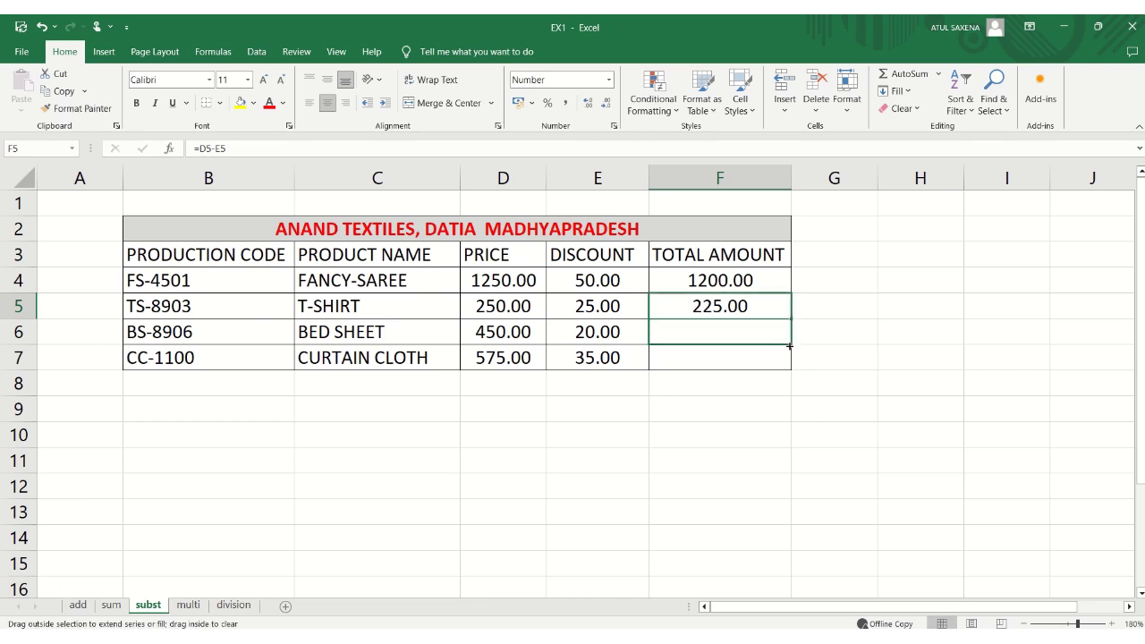
pyautogui.moveTo(790, 319); pyautogui.dragTo(791, 361)
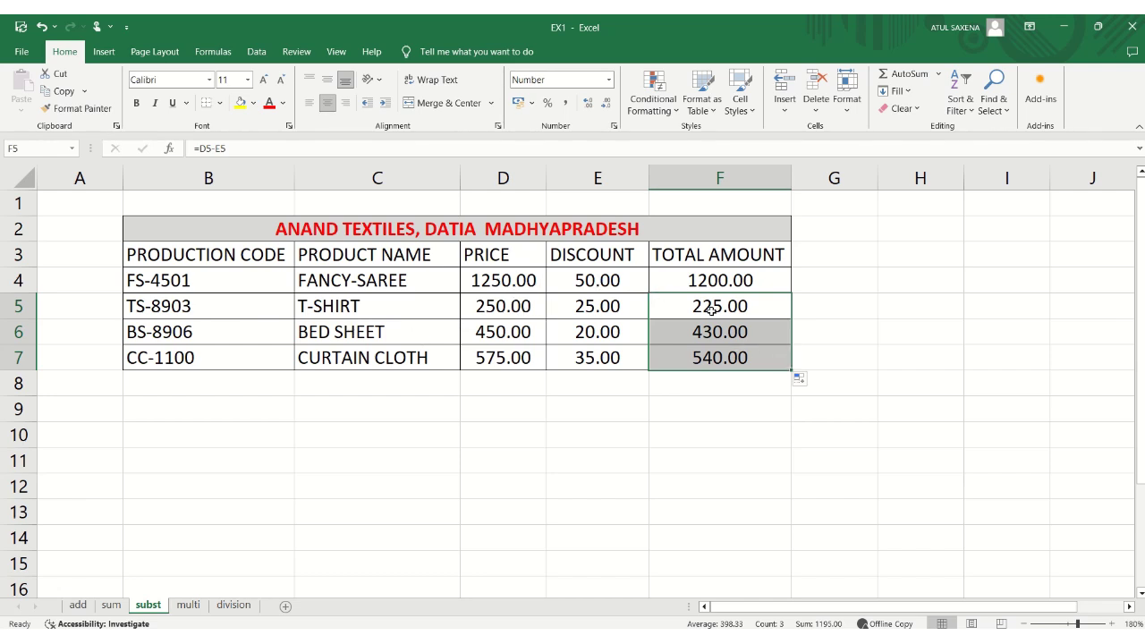
pyautogui.click(894, 311)
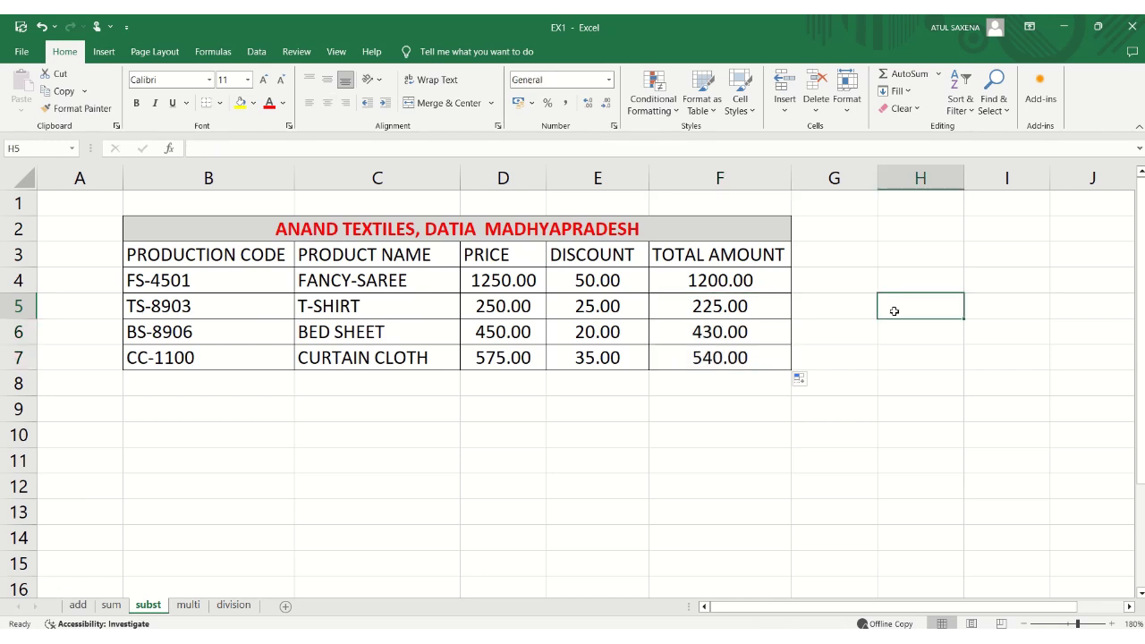
# Step: Enter 5.00 in cell H5, which stores the value 5
pyautogui.write('5.0')
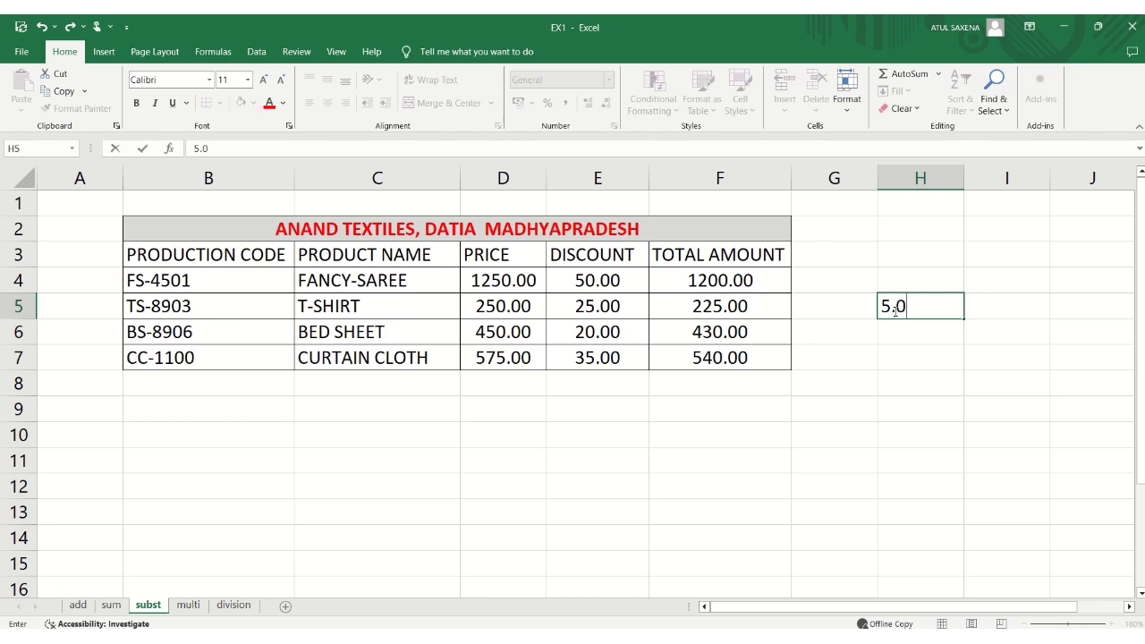
pyautogui.write('0')
pyautogui.press('Return')
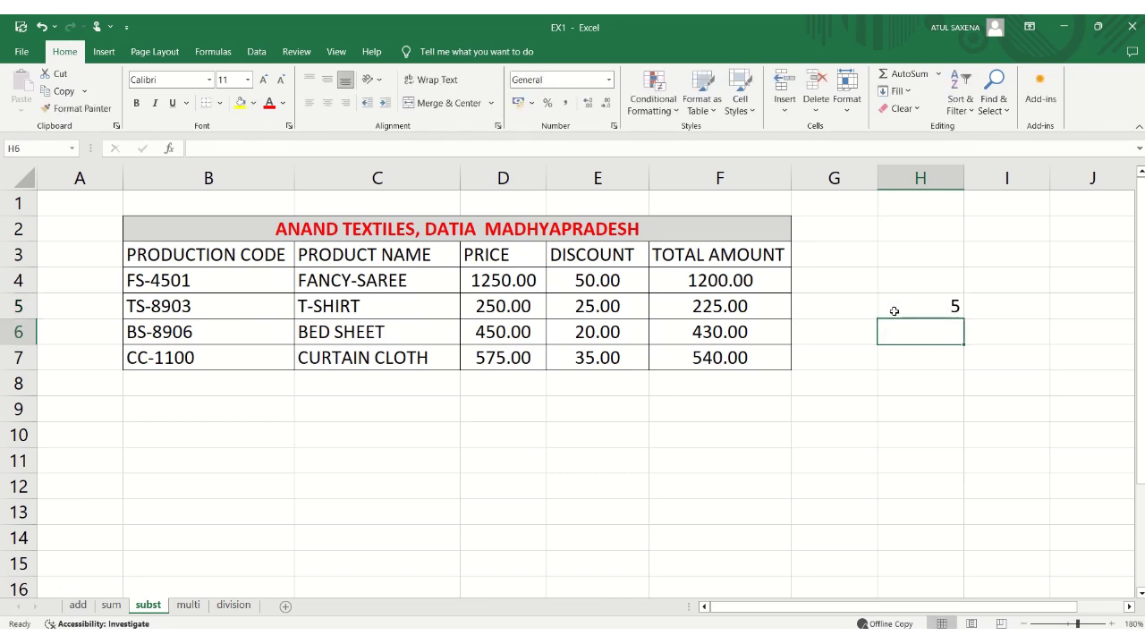
pyautogui.click(922, 307)
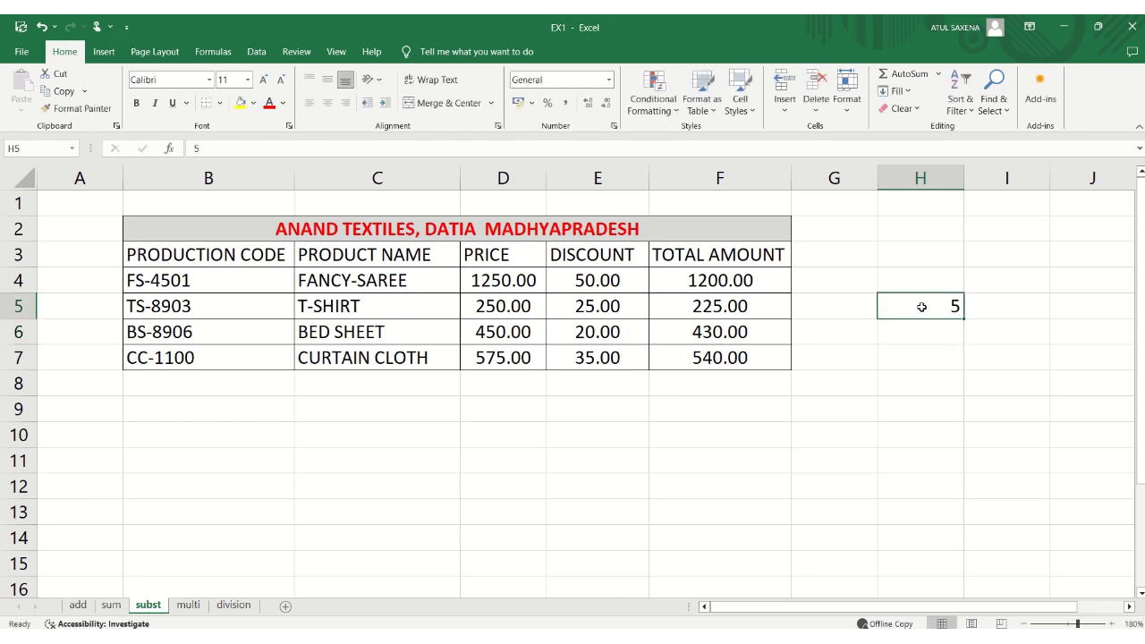
# Step: Increase then decrease D4:F7's decimals twice each, leaving two decimal places
pyautogui.click(499, 285)
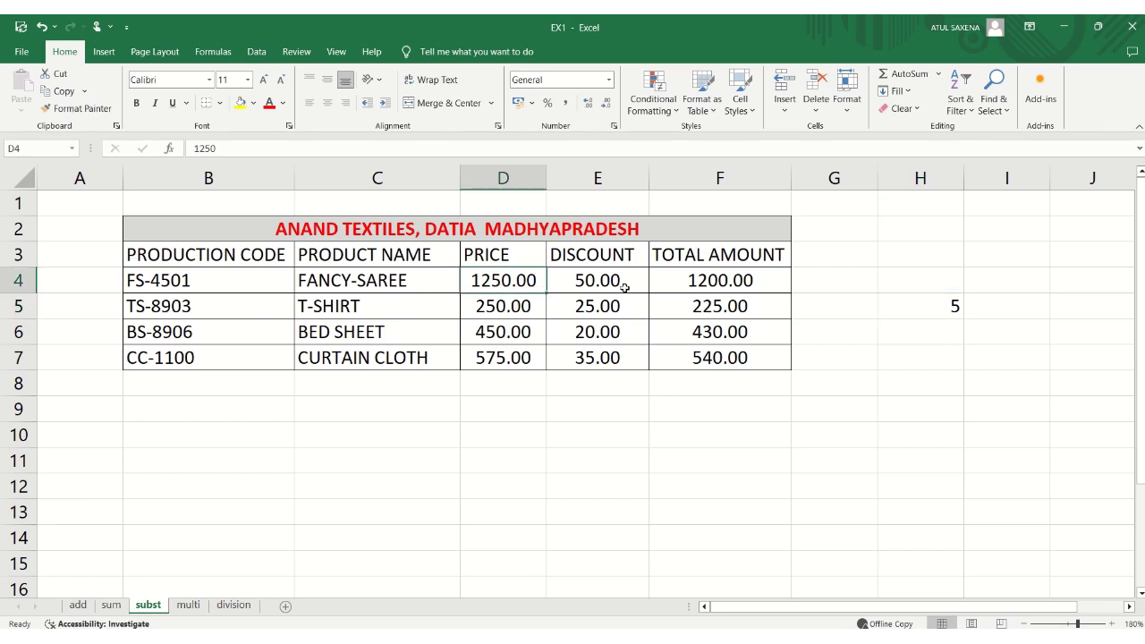
pyautogui.moveTo(625, 287); pyautogui.dragTo(735, 349)
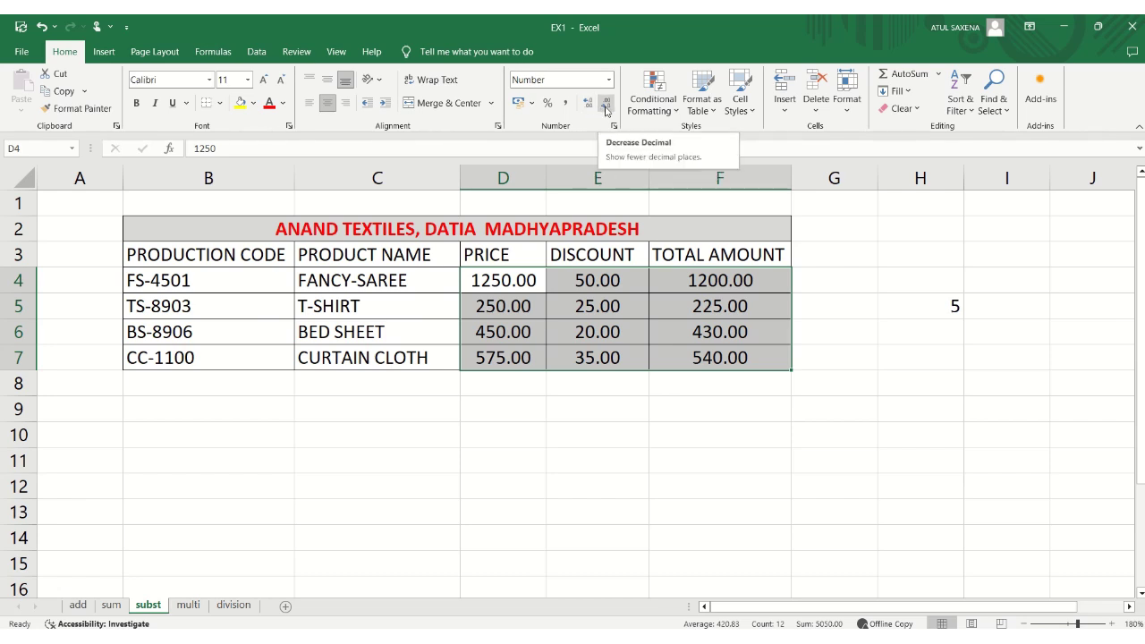
pyautogui.click(589, 109)
pyautogui.click(588, 109)
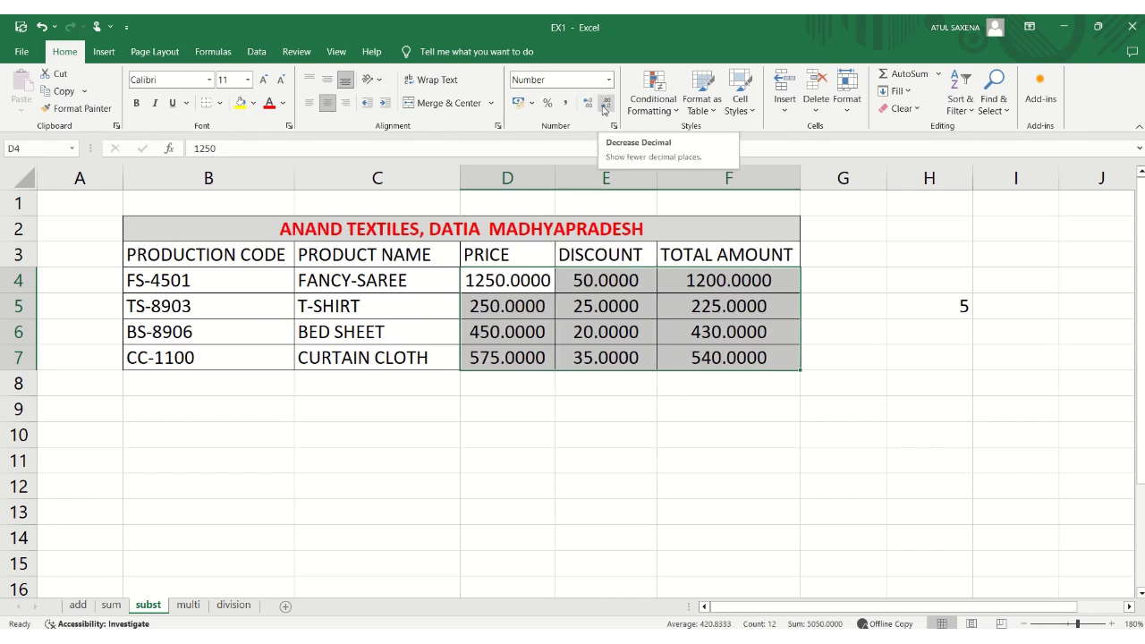
pyautogui.click(605, 107)
pyautogui.click(604, 108)
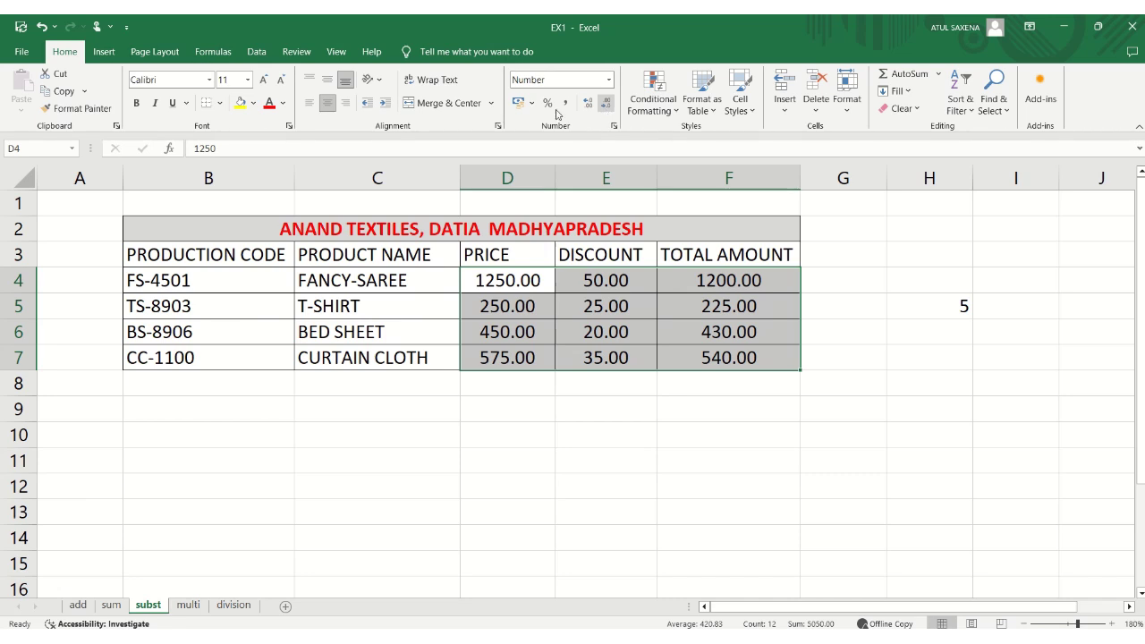
pyautogui.click(458, 411)
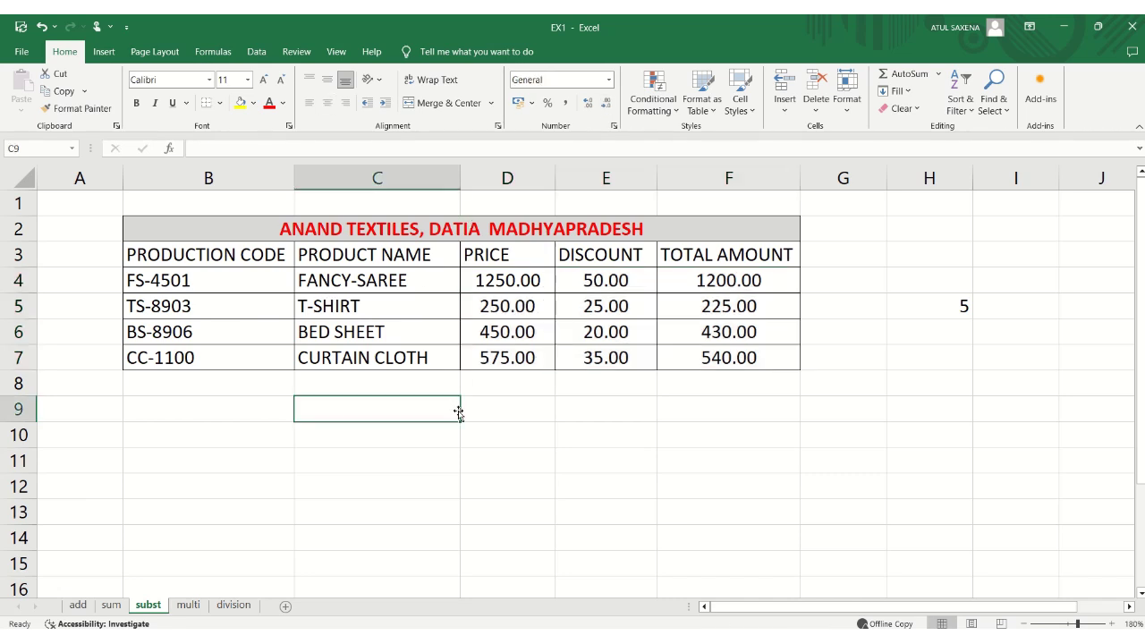
# Step: On the multi sheet, enter =C3*D3 in E3 for a total of 11875
pyautogui.click(202, 607)
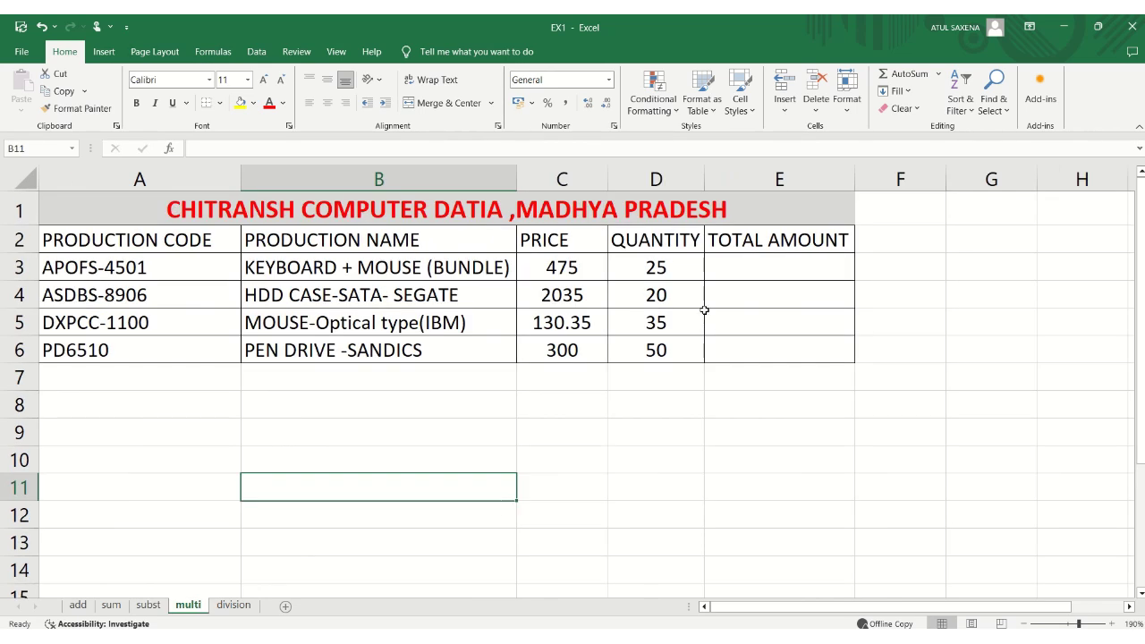
pyautogui.click(720, 267)
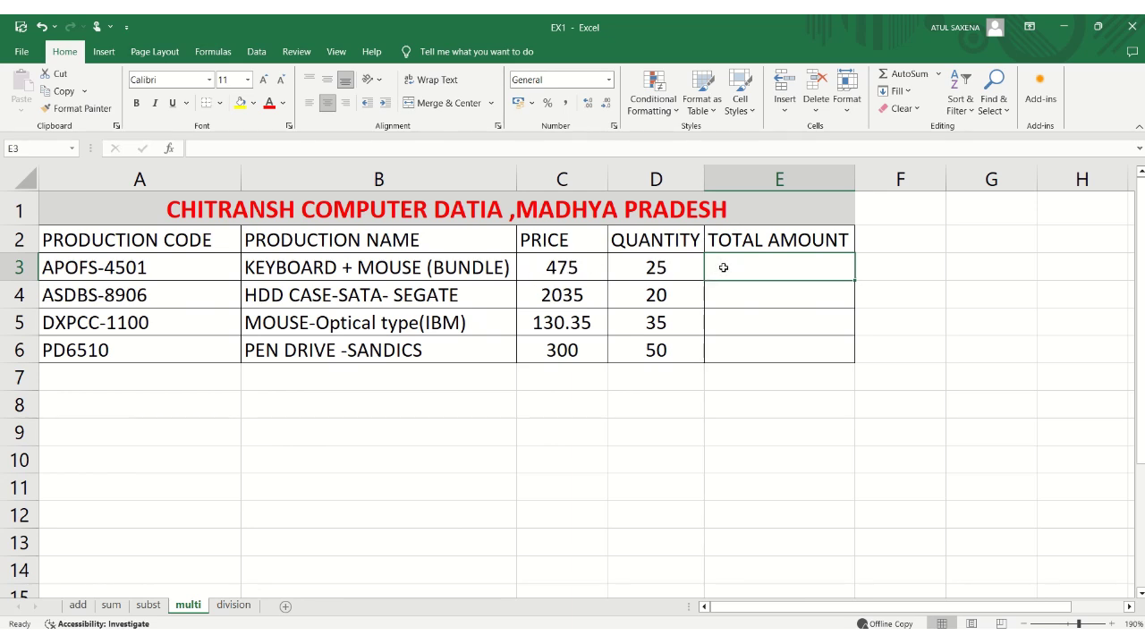
pyautogui.write('=')
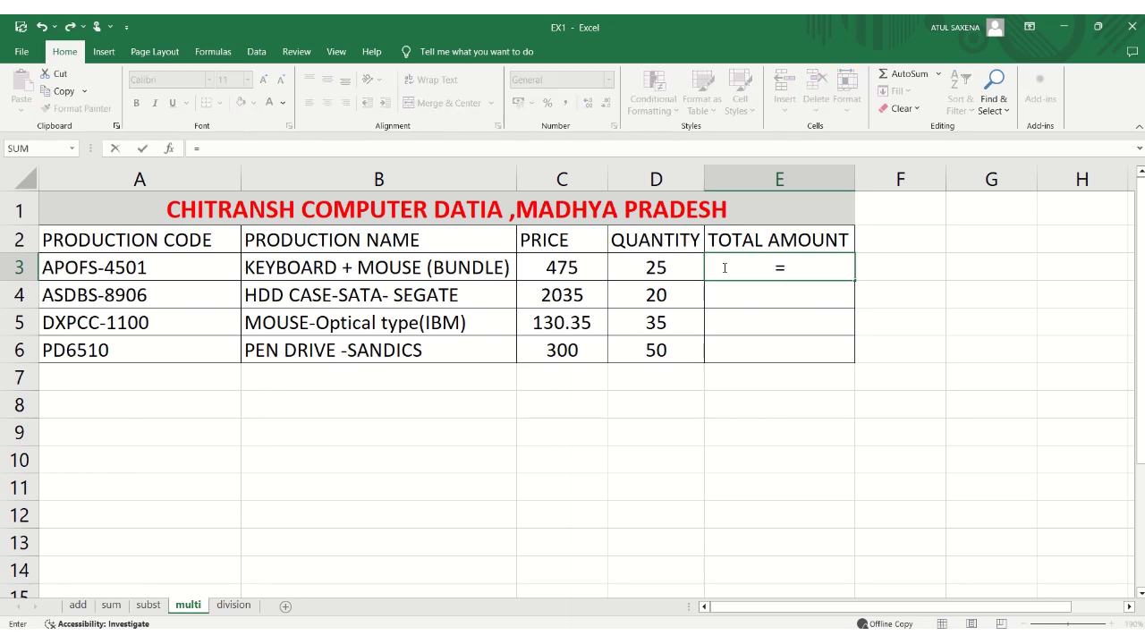
pyautogui.click(523, 267)
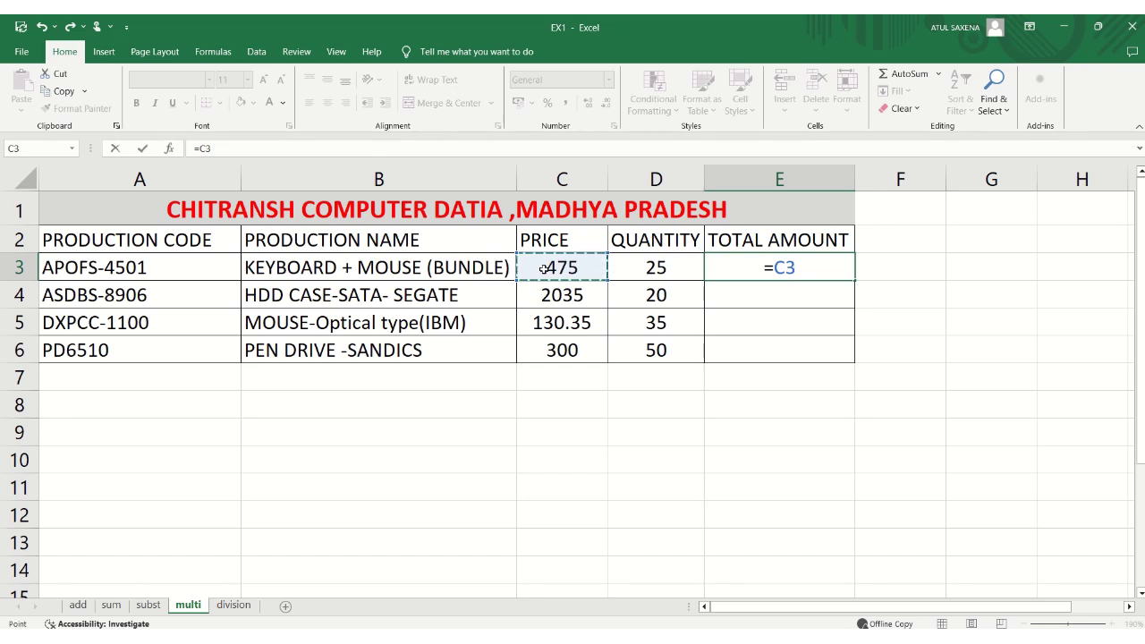
pyautogui.write('*')
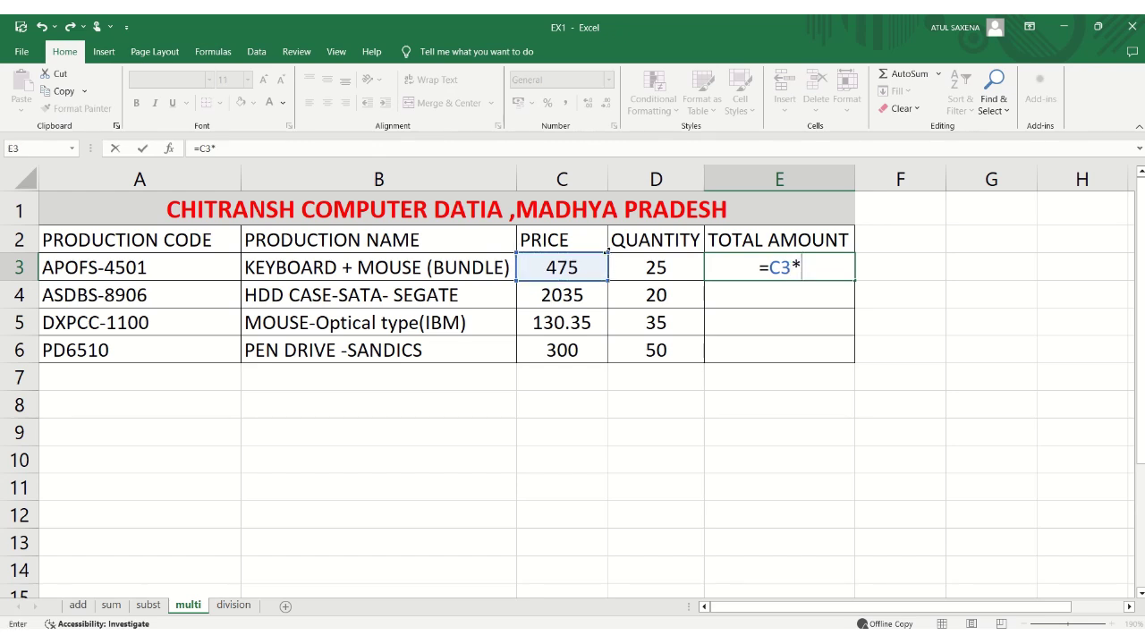
pyautogui.click(631, 265)
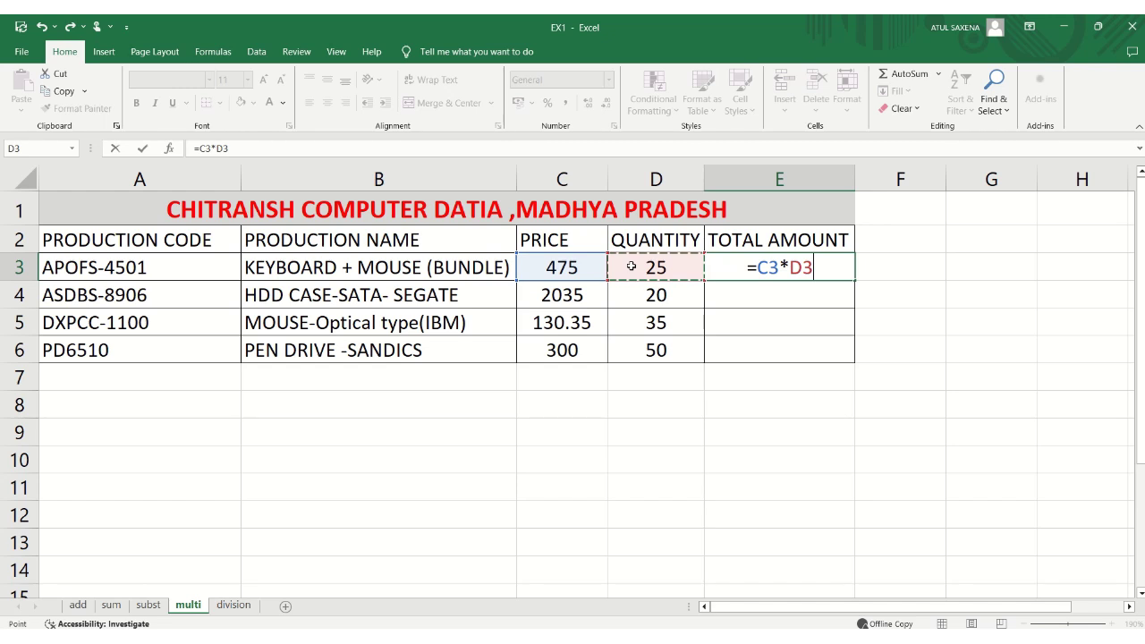
pyautogui.press('Return')
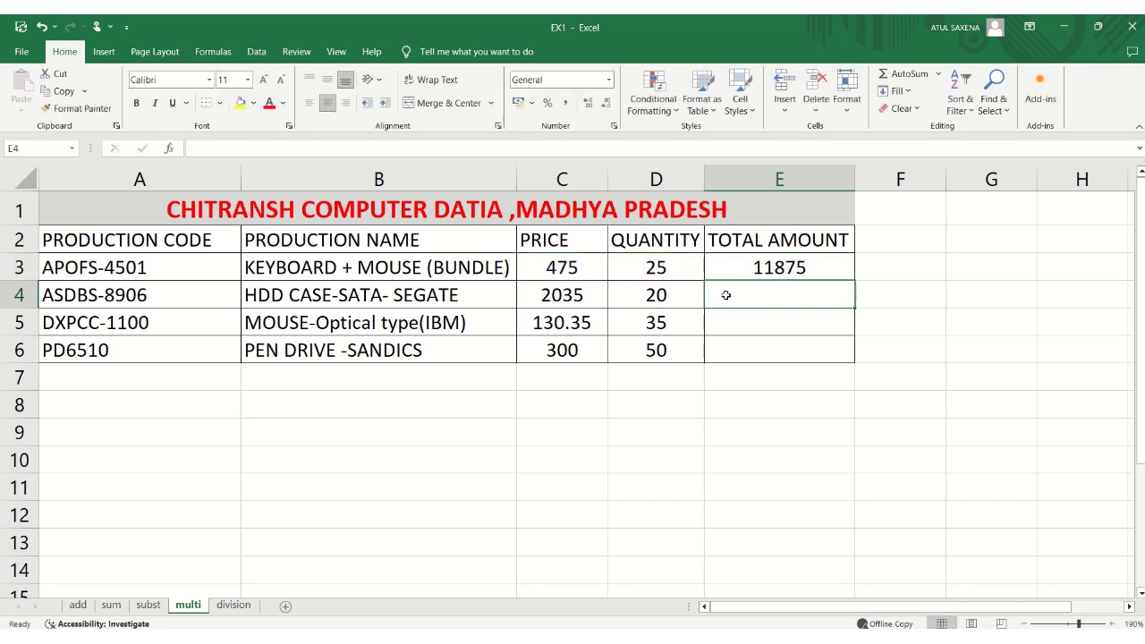
# Step: Enter =C4*D4 in E4 and fill it down to E6, giving 40700, 4562.25 and 15000
pyautogui.write('=')
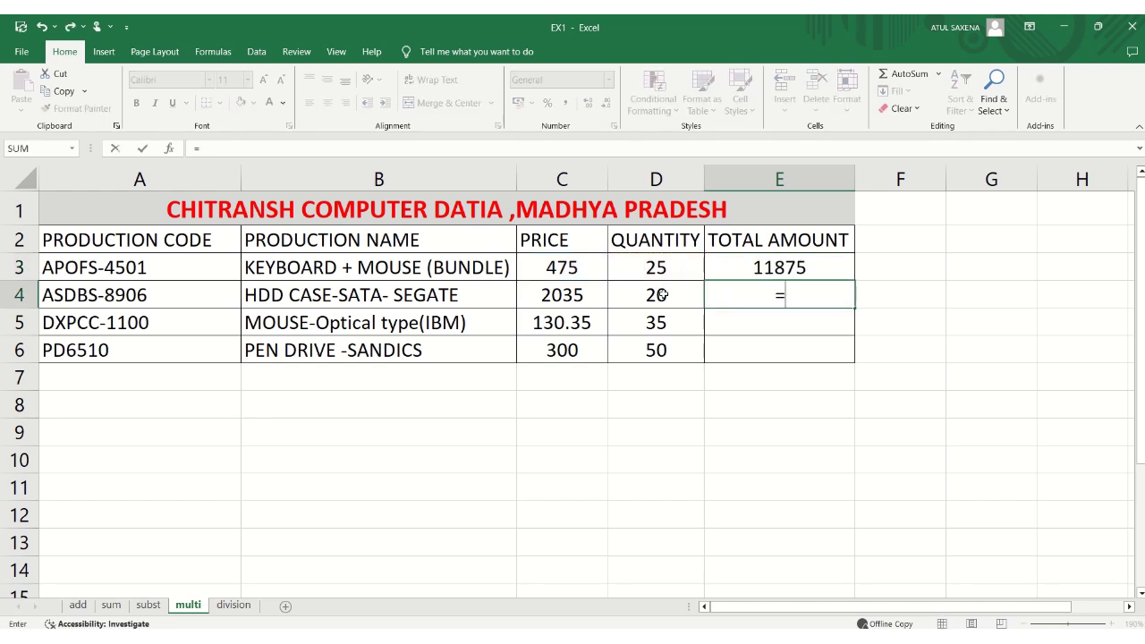
pyautogui.click(564, 289)
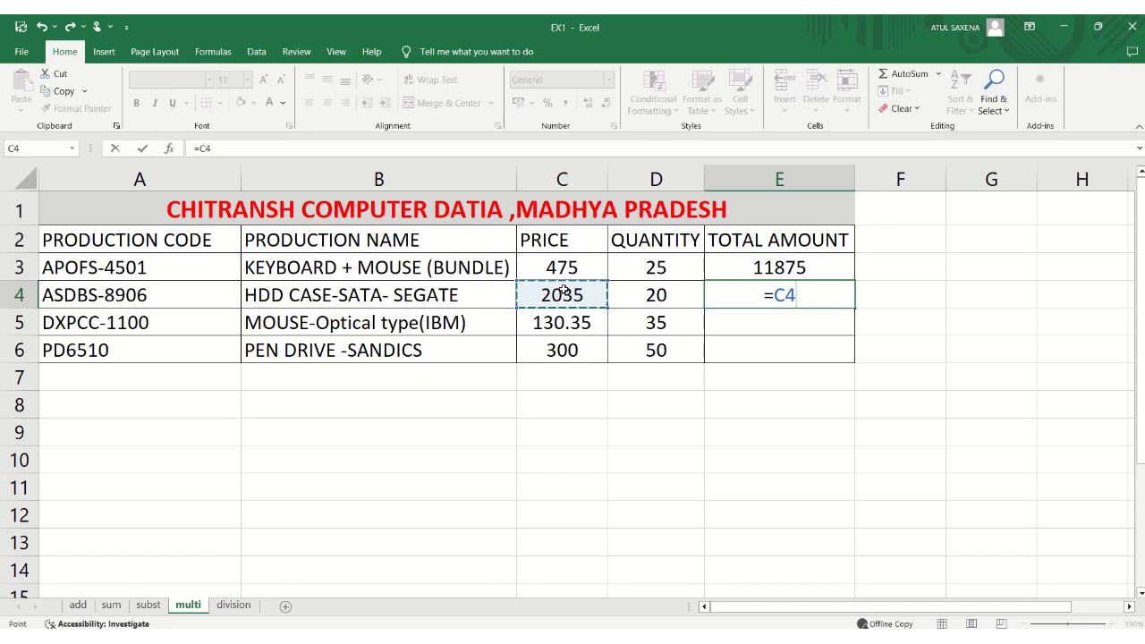
pyautogui.write('*')
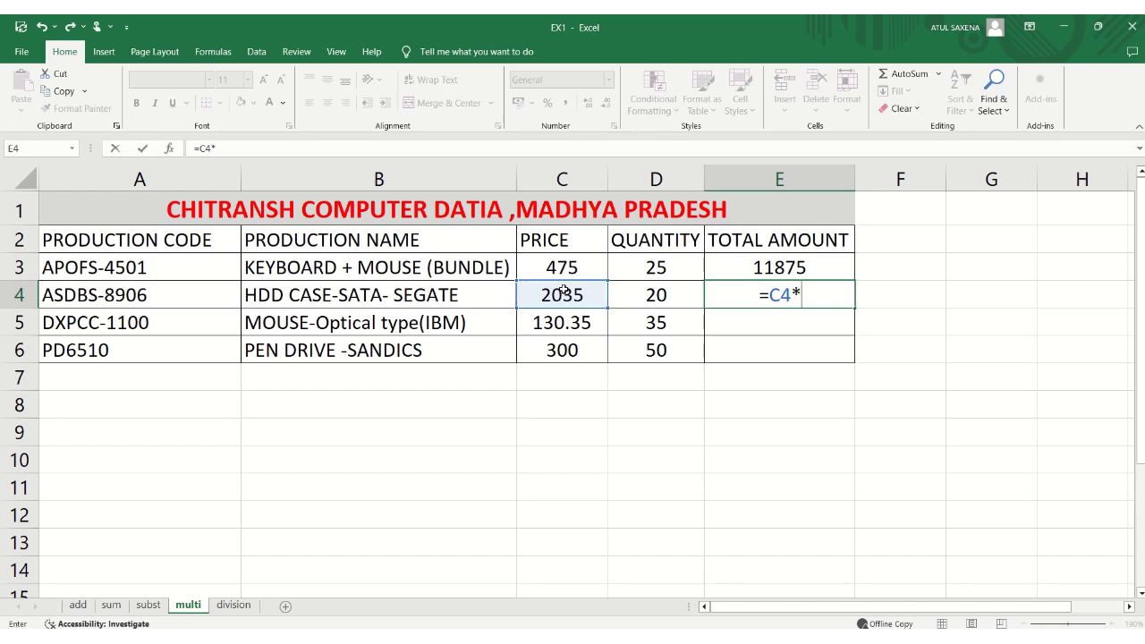
pyautogui.click(629, 295)
pyautogui.press('Return')
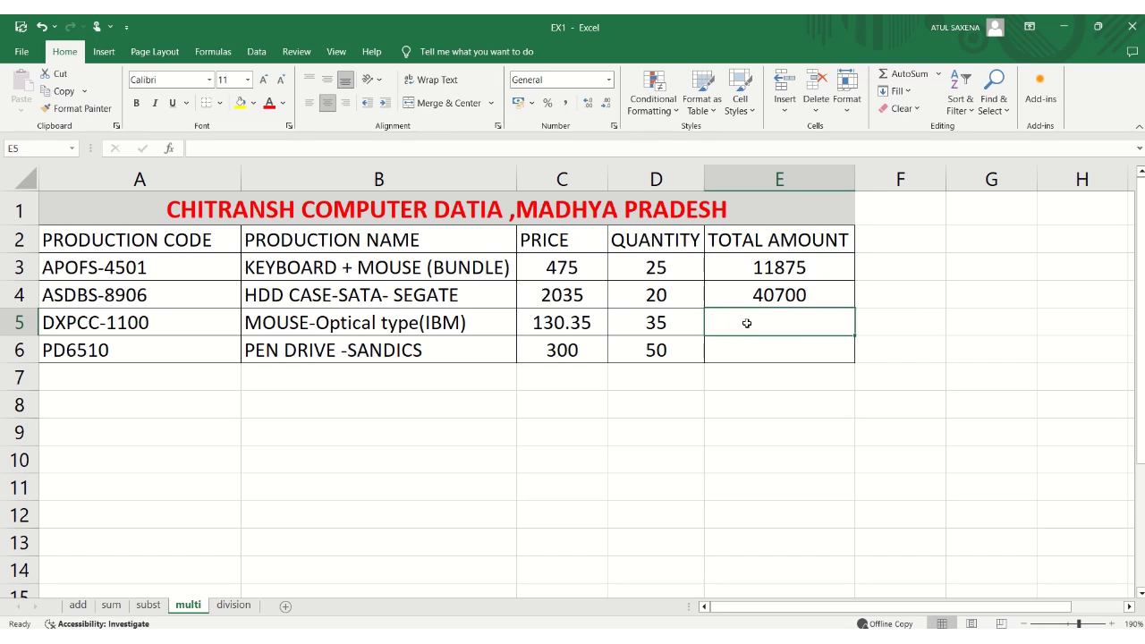
pyautogui.click(768, 290)
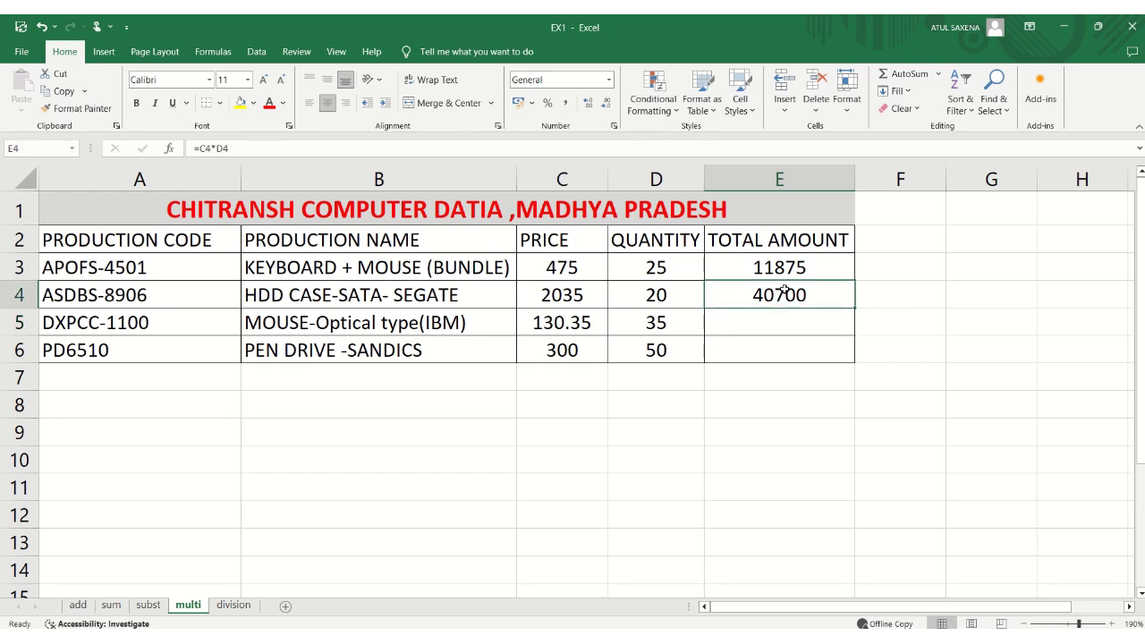
pyautogui.moveTo(854, 308); pyautogui.dragTo(853, 354)
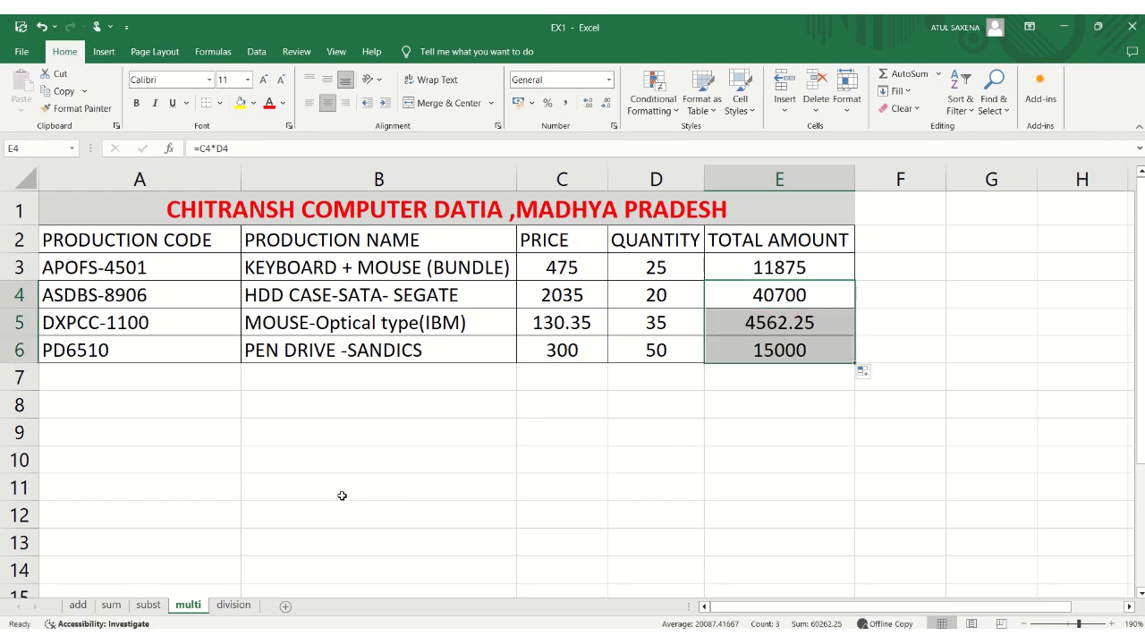
# Step: On the division sheet, enter =C3/D3 in E3 for a piece rate of 35
pyautogui.click(234, 606)
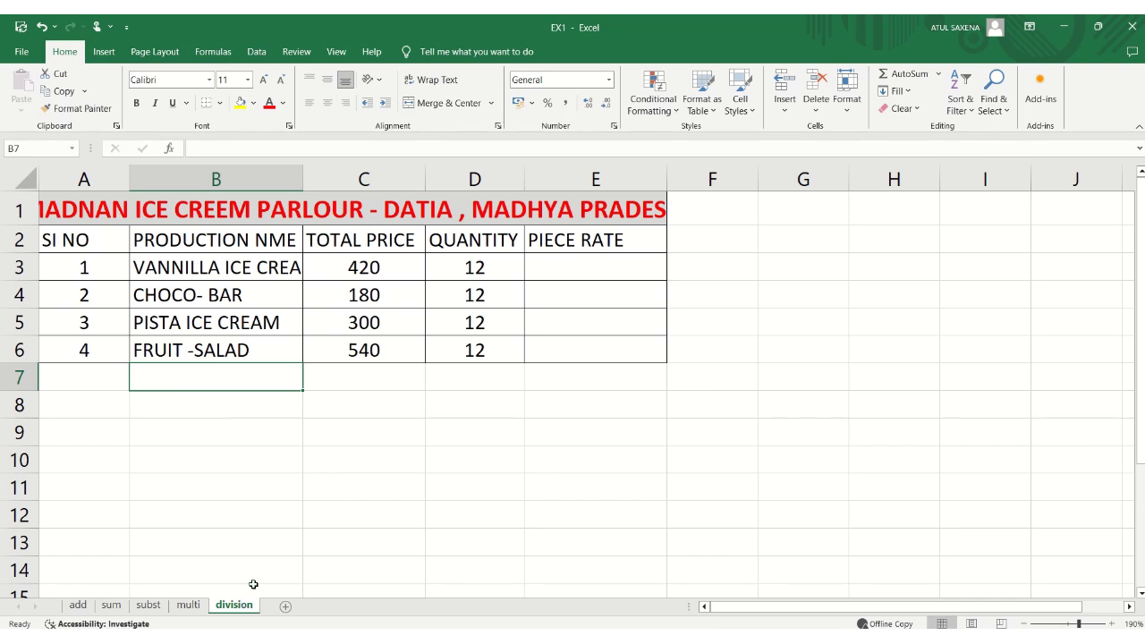
pyautogui.click(568, 269)
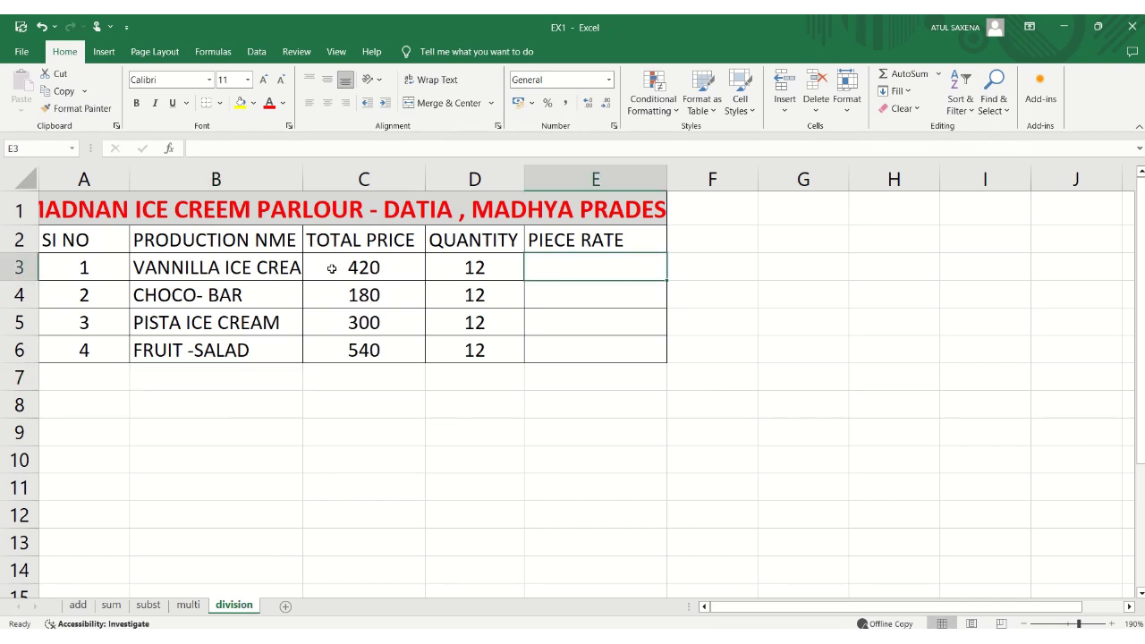
pyautogui.click(460, 269)
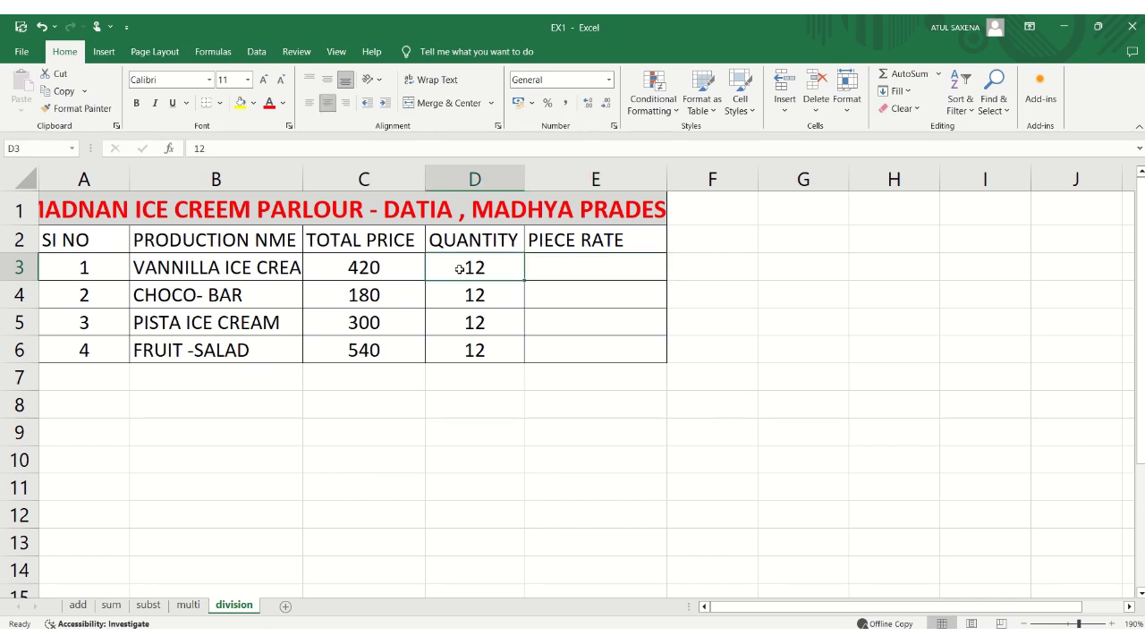
pyautogui.click(558, 261)
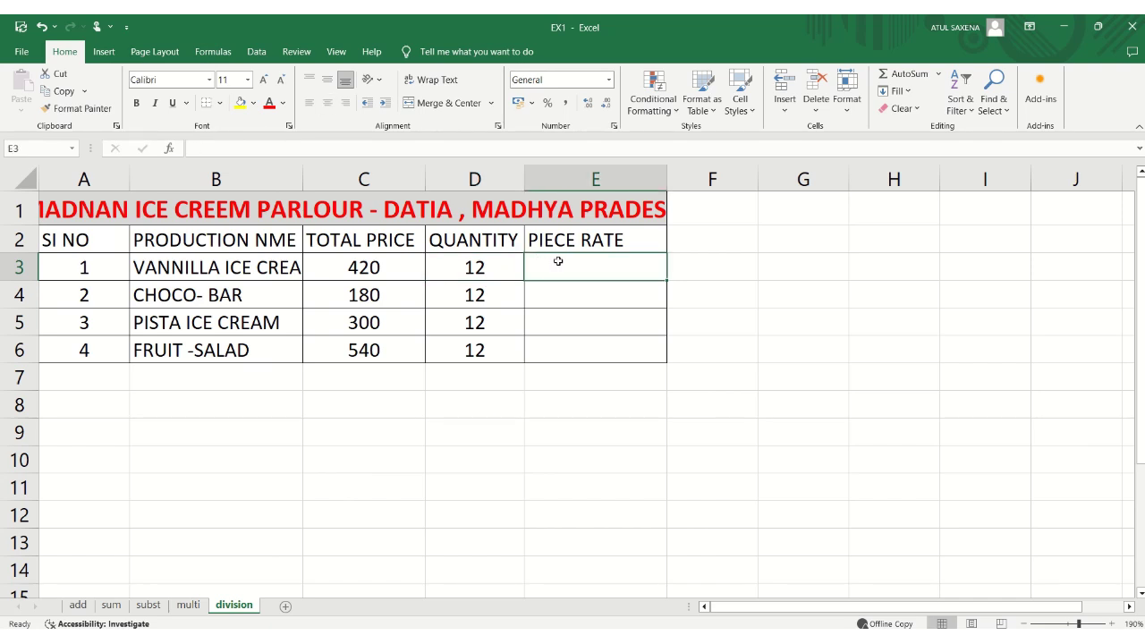
pyautogui.write('=')
pyautogui.click(361, 266)
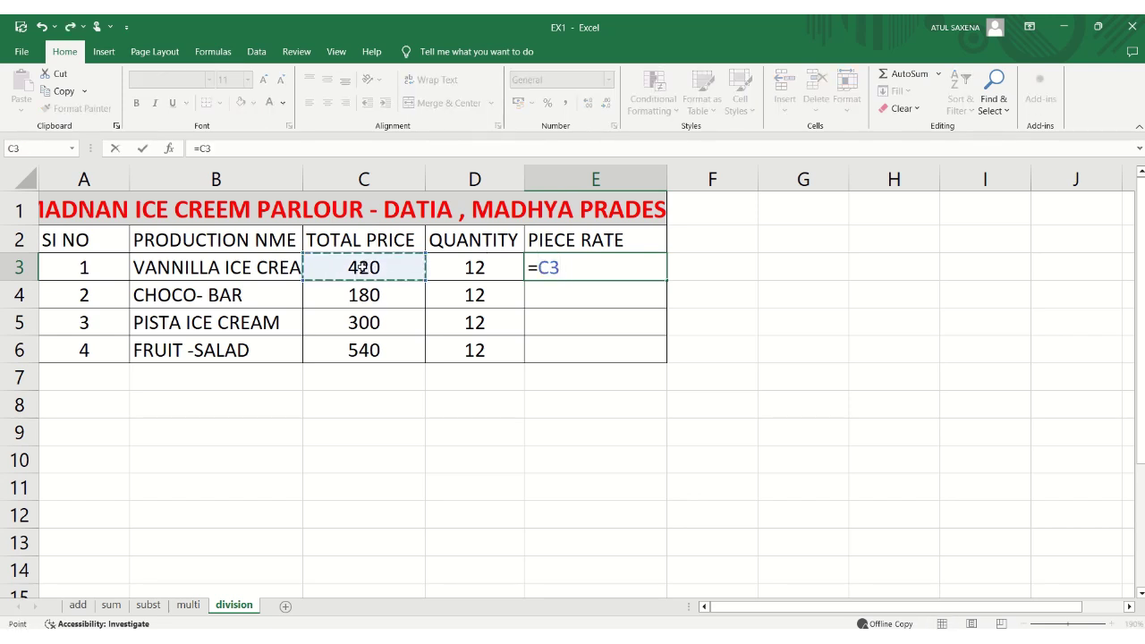
pyautogui.write('+')
pyautogui.press('BackSpace')
pyautogui.write('/')
pyautogui.click(445, 262)
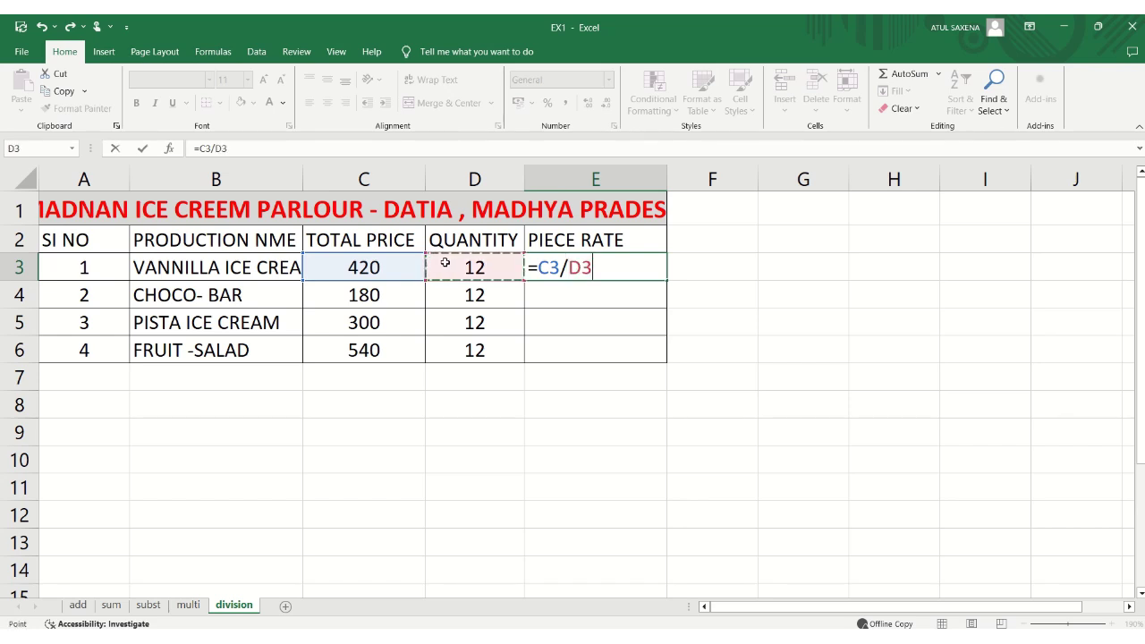
pyautogui.press('Return')
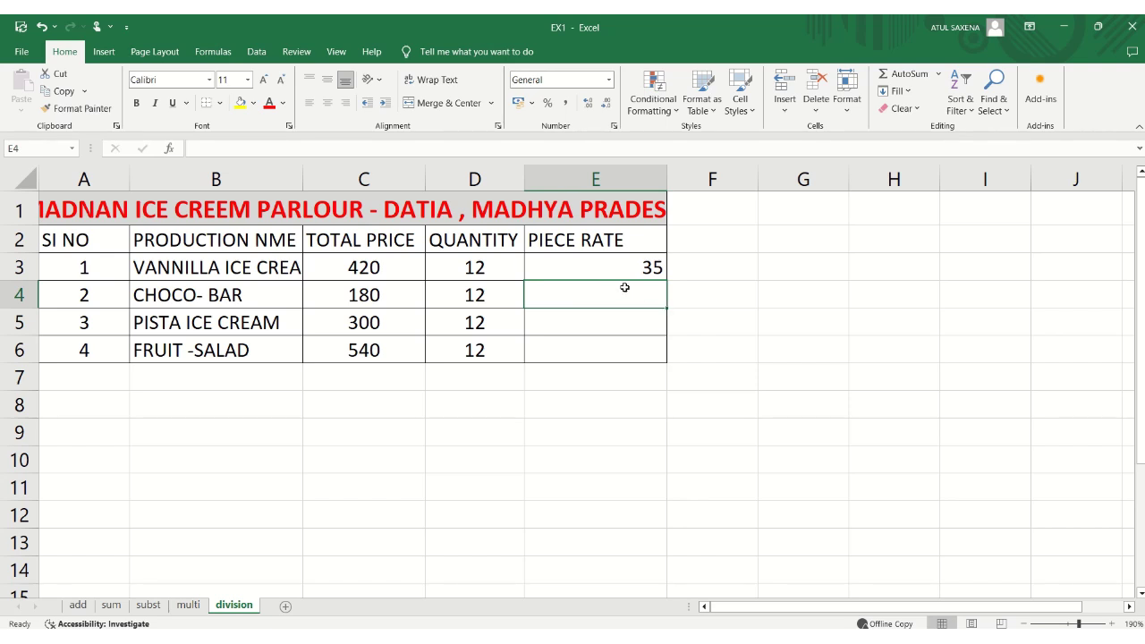
# Step: Enter =C4/D4 in E4 for a piece rate of 15
pyautogui.write('=')
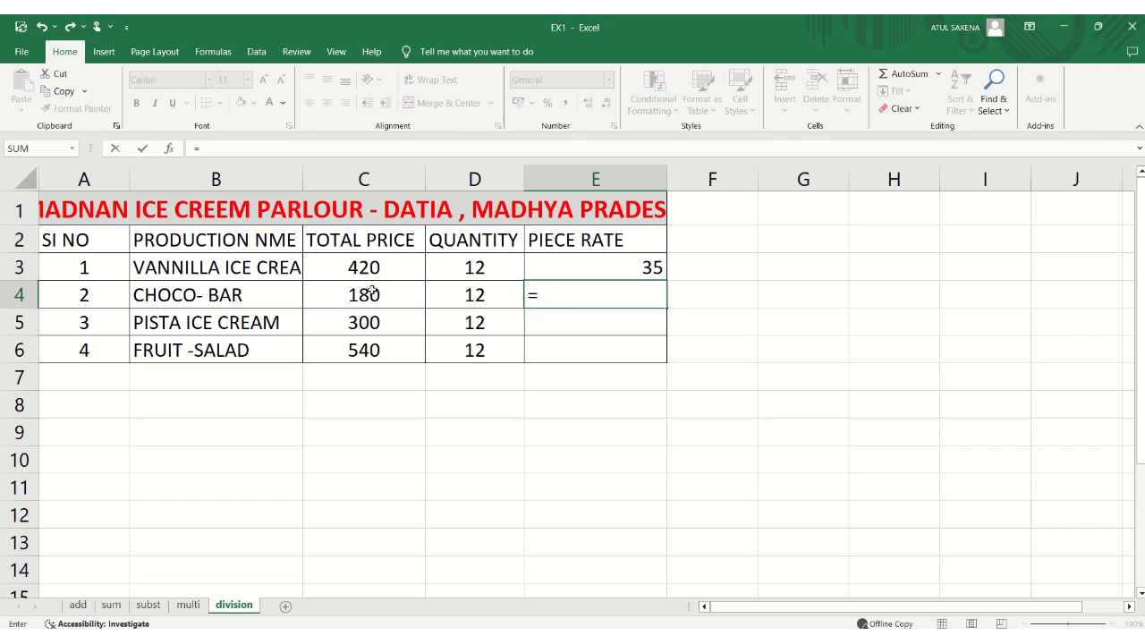
pyautogui.click(370, 292)
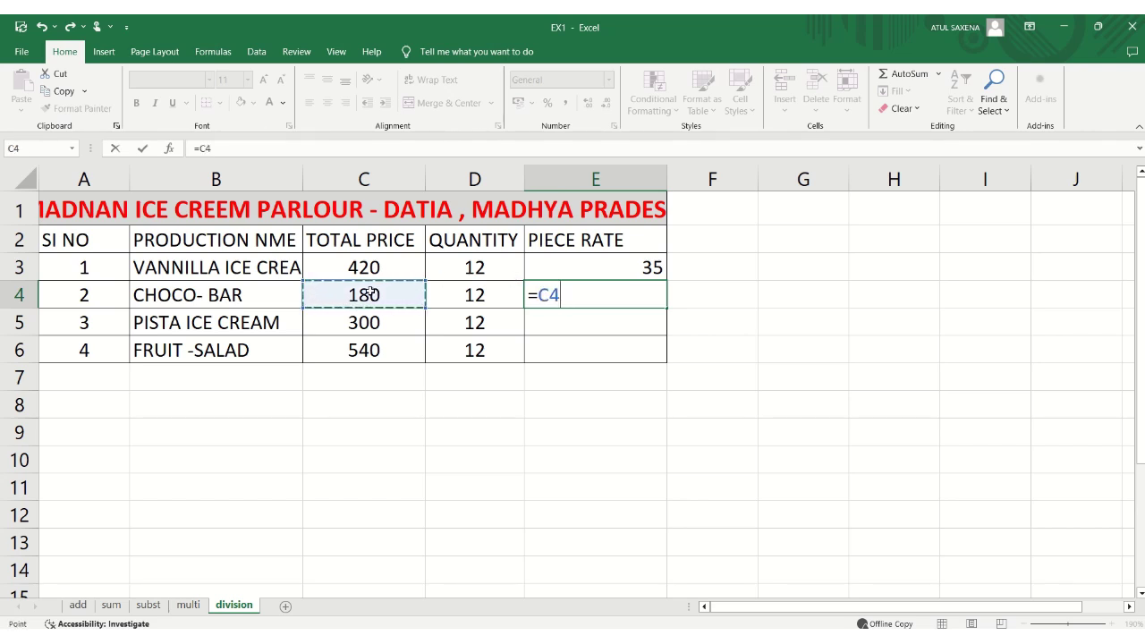
pyautogui.write('/')
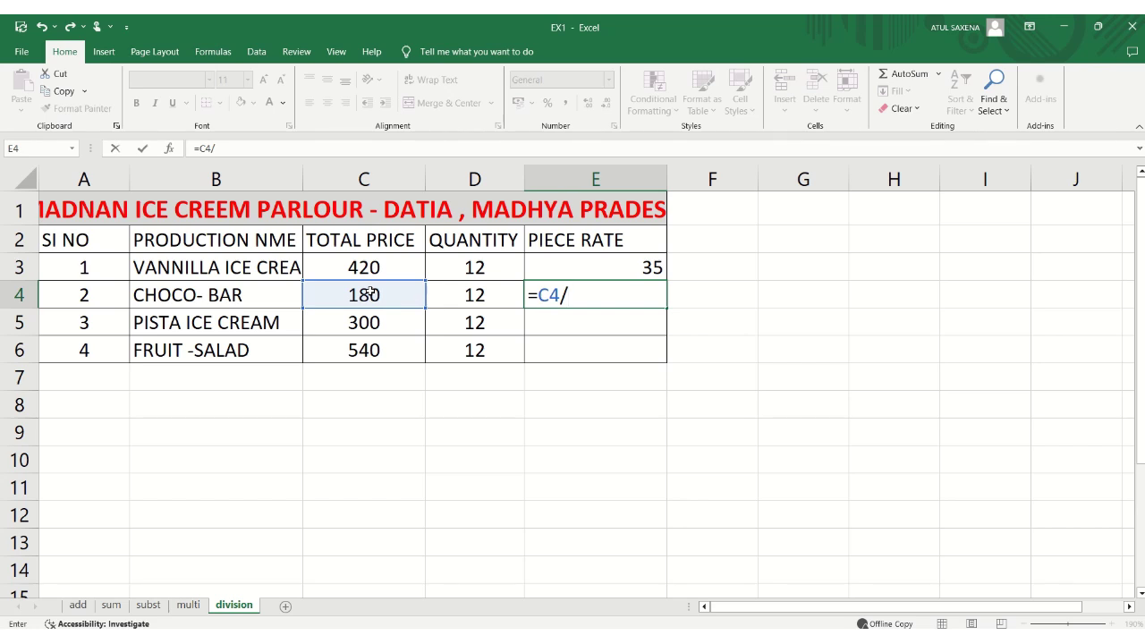
pyautogui.click(457, 291)
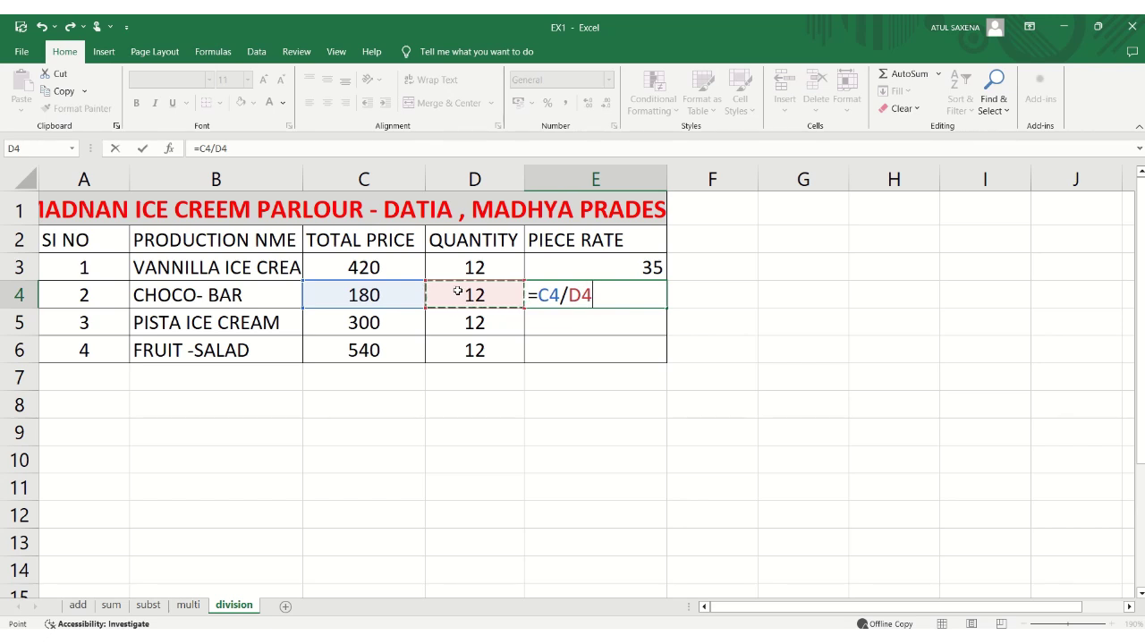
pyautogui.press('Return')
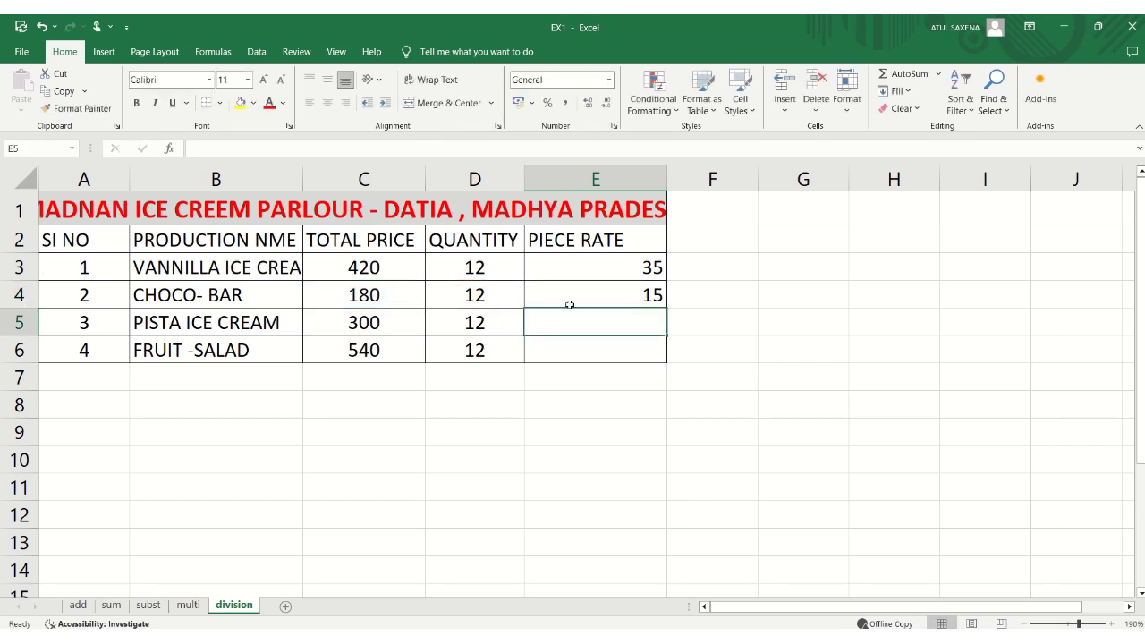
pyautogui.click(586, 295)
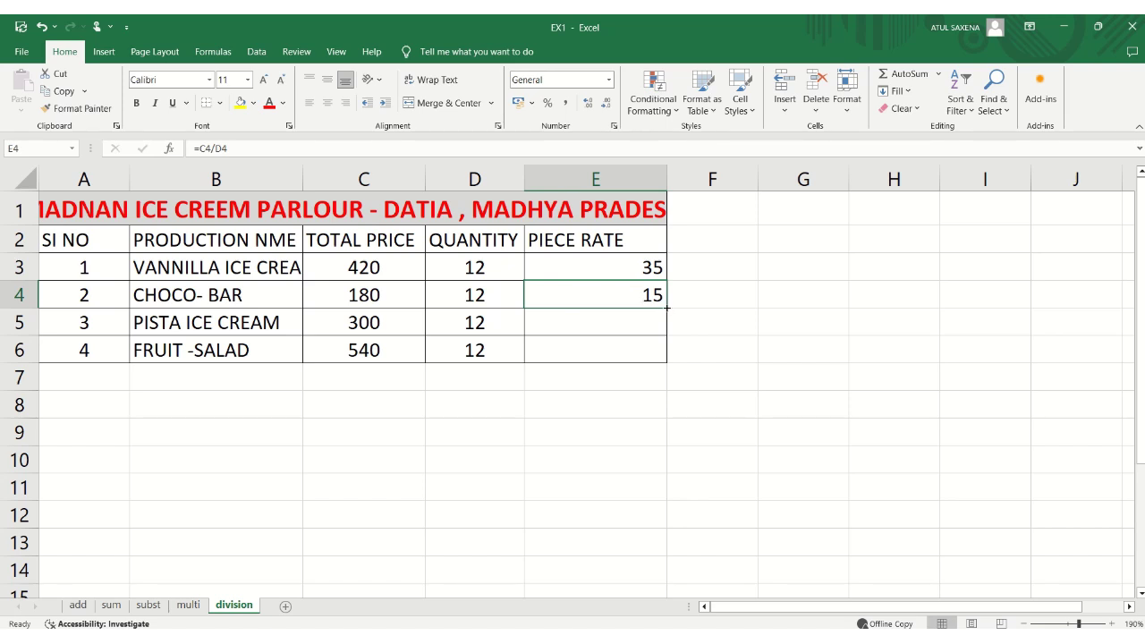
# Step: Fill the E4 division formula down to E6, giving PISTA ICE CREAM 25 and FRUIT-SALAD 45
pyautogui.moveTo(666, 308); pyautogui.dragTo(665, 357)
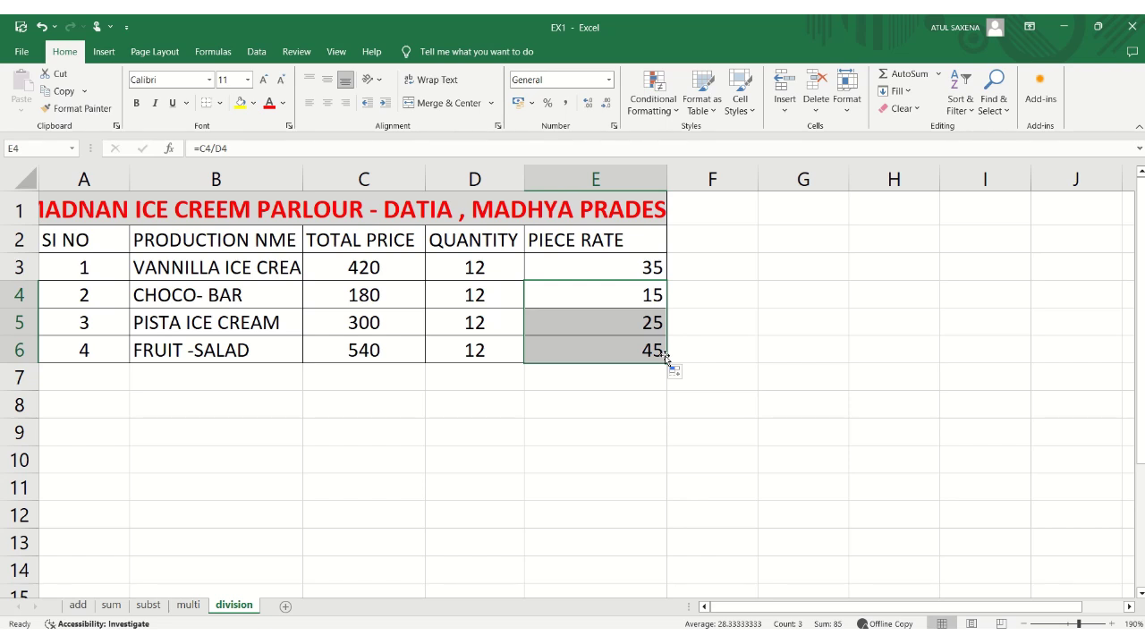